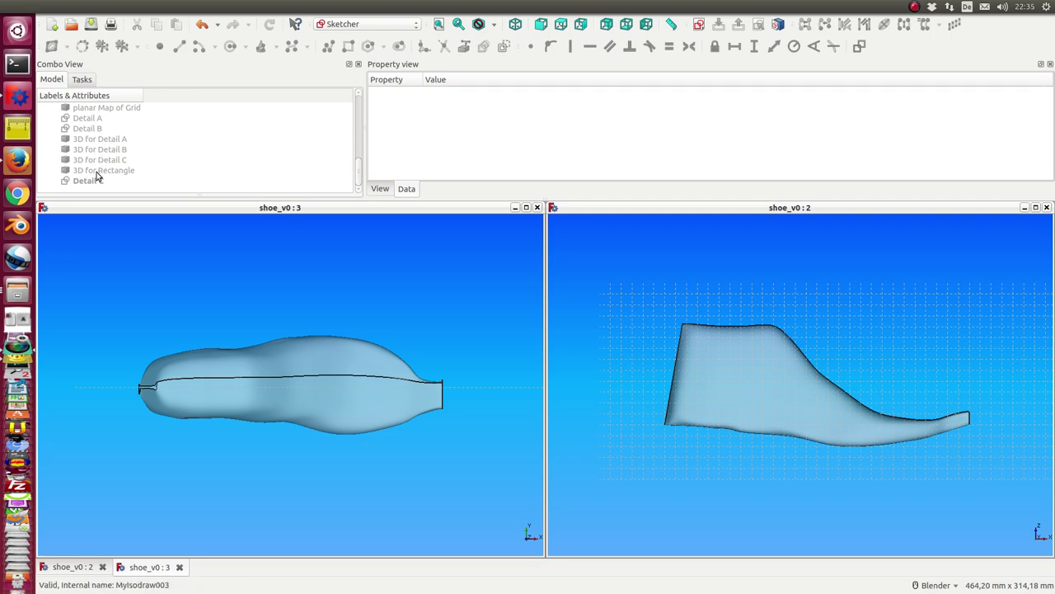
# Show the planar Map of Grid around the shoe and orbit the left view to see it at an angle
pyautogui.scroll(1, 104, 137)
pyautogui.click(79, 131)
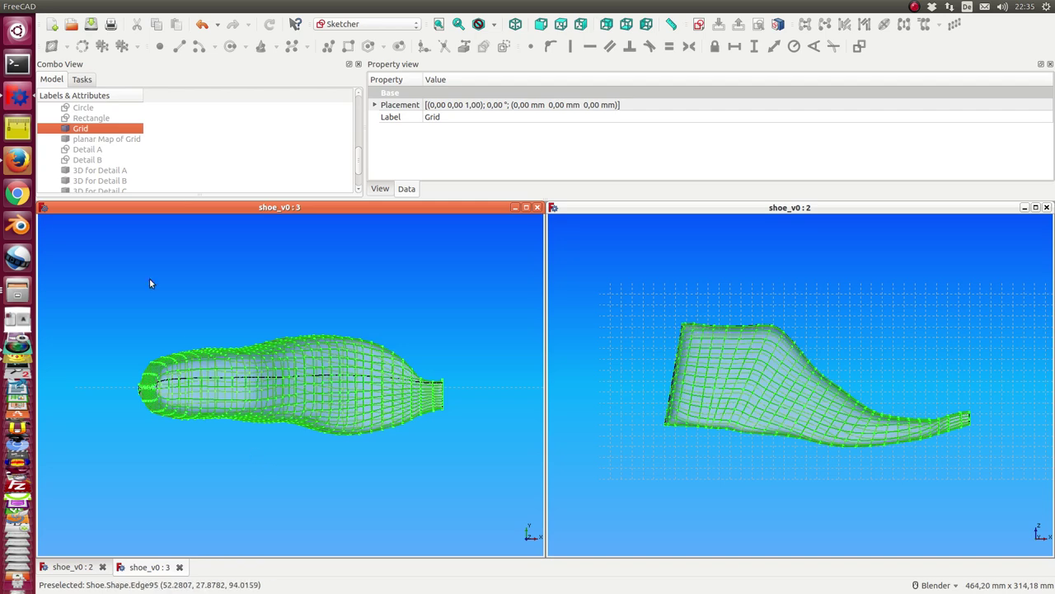
pyautogui.click(99, 140)
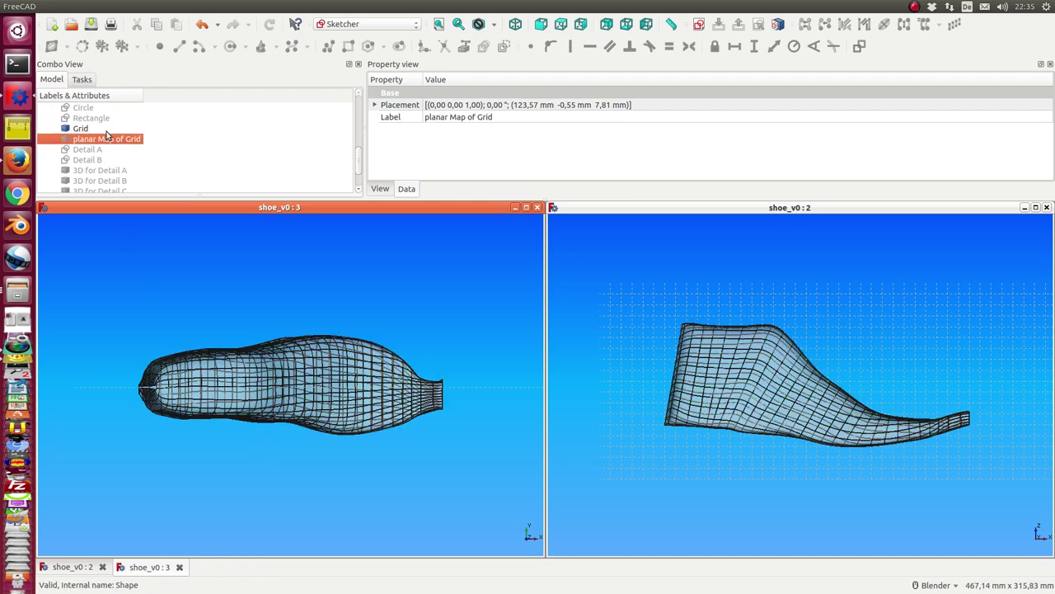
pyautogui.press('space')
pyautogui.click(80, 129)
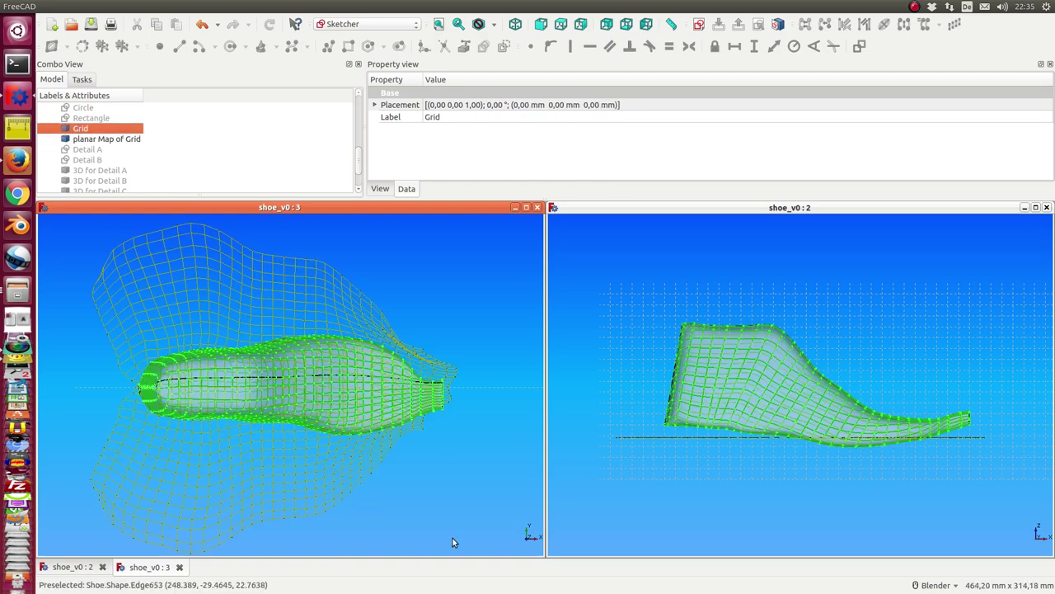
pyautogui.moveTo(464, 530); pyautogui.dragTo(414, 426, button='middle')
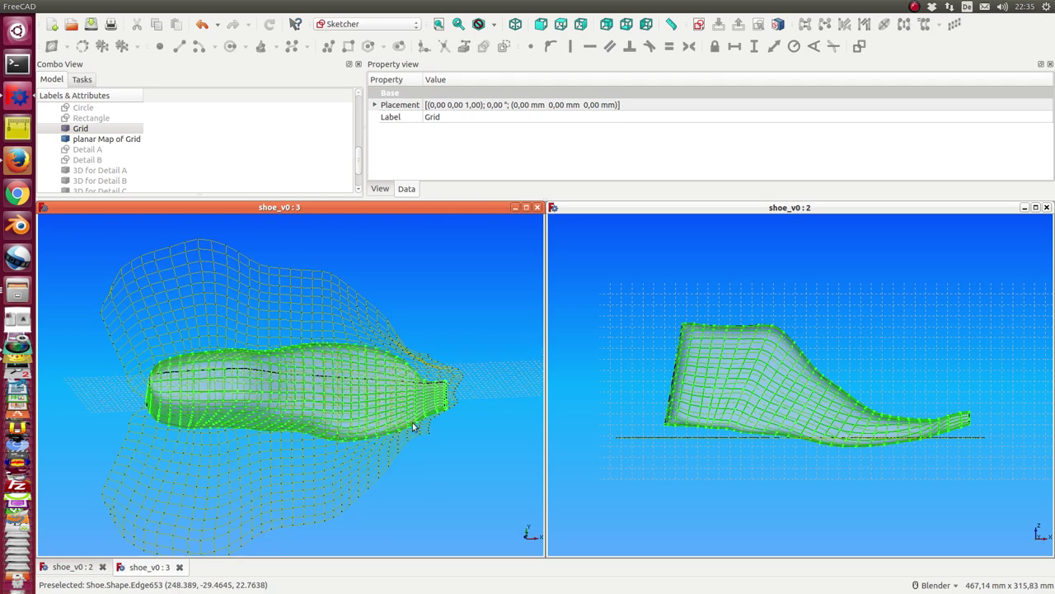
# Make the Detail A, Detail B and Detail C sketches visible on the planar grid
pyautogui.scroll(-1, 186, 146)
pyautogui.scroll(2, 186, 146)
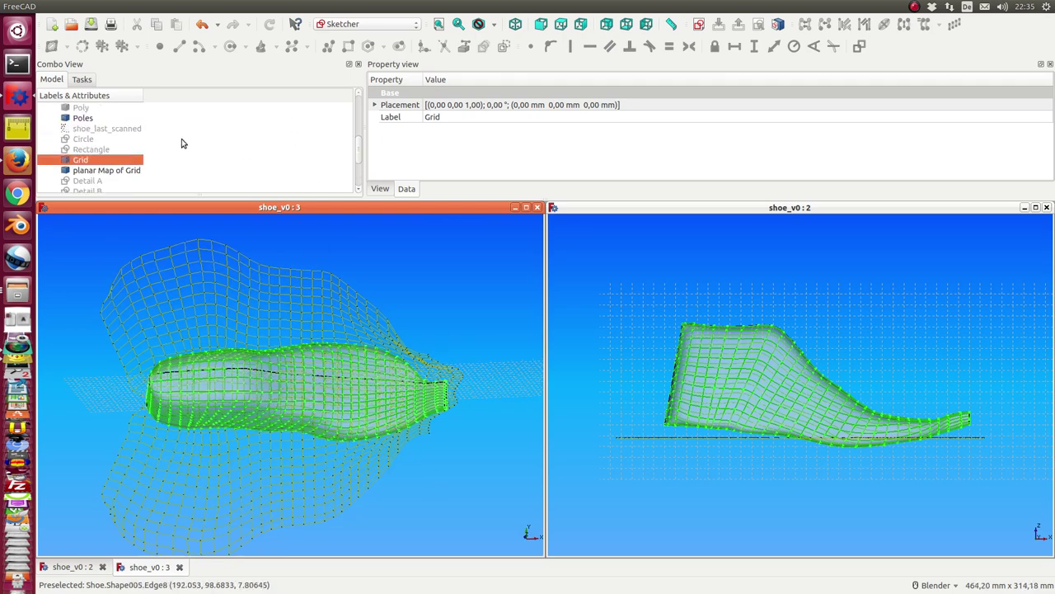
pyautogui.scroll(-1, 191, 142)
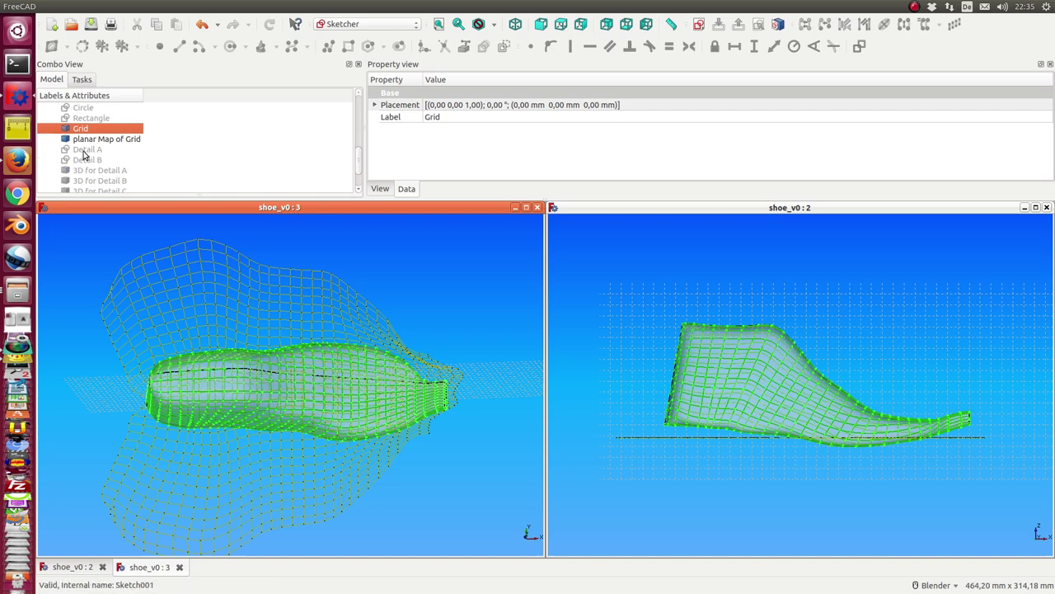
pyautogui.click(85, 151)
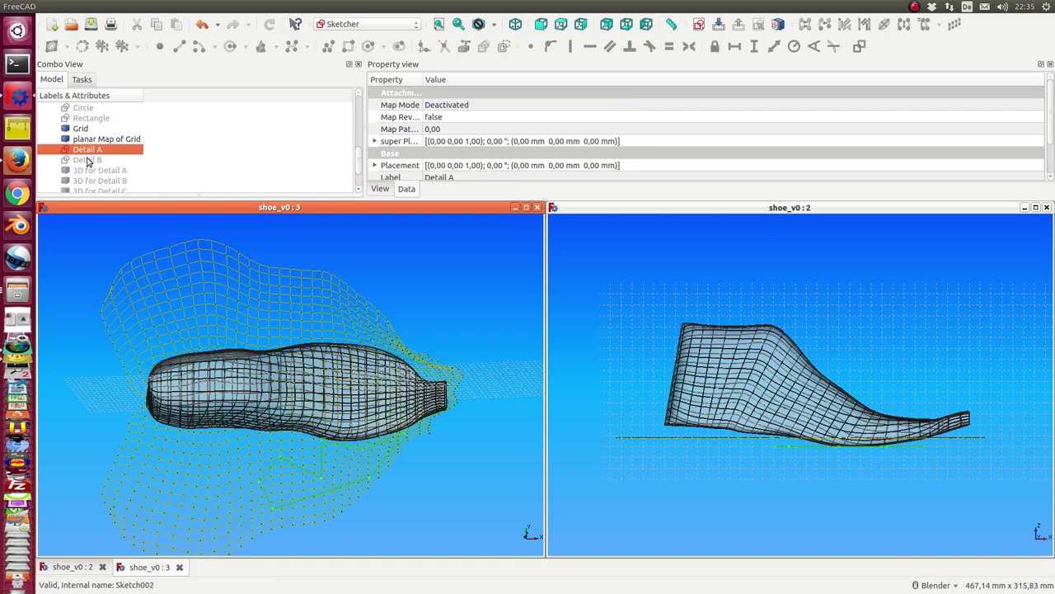
pyautogui.click(87, 160)
pyautogui.scroll(-1, 211, 159)
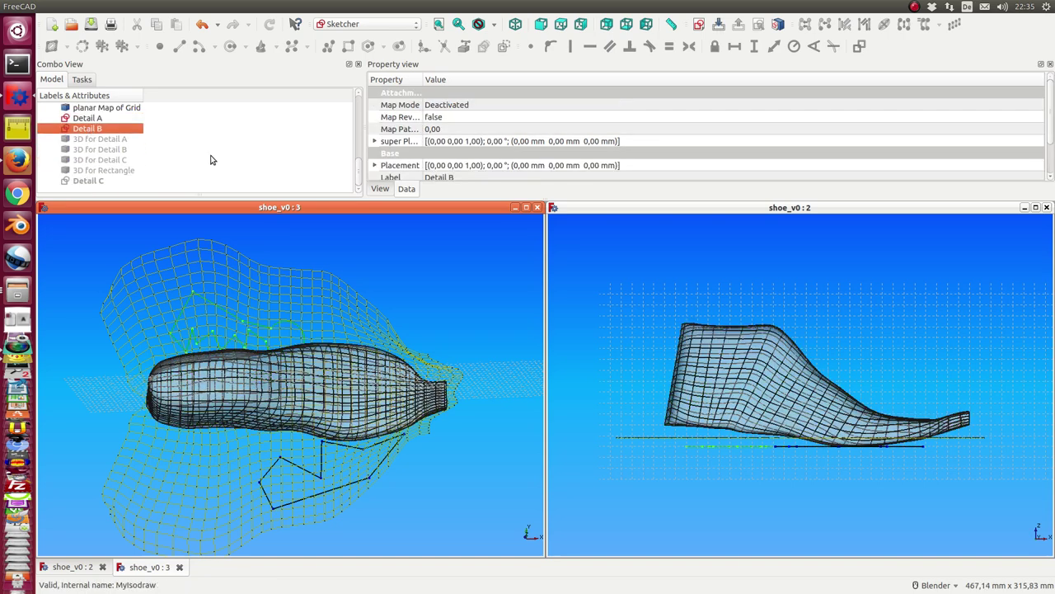
pyautogui.click(107, 180)
pyautogui.press('space')
# Clear the selection and select the Grid object in the tree
pyautogui.click(84, 335)
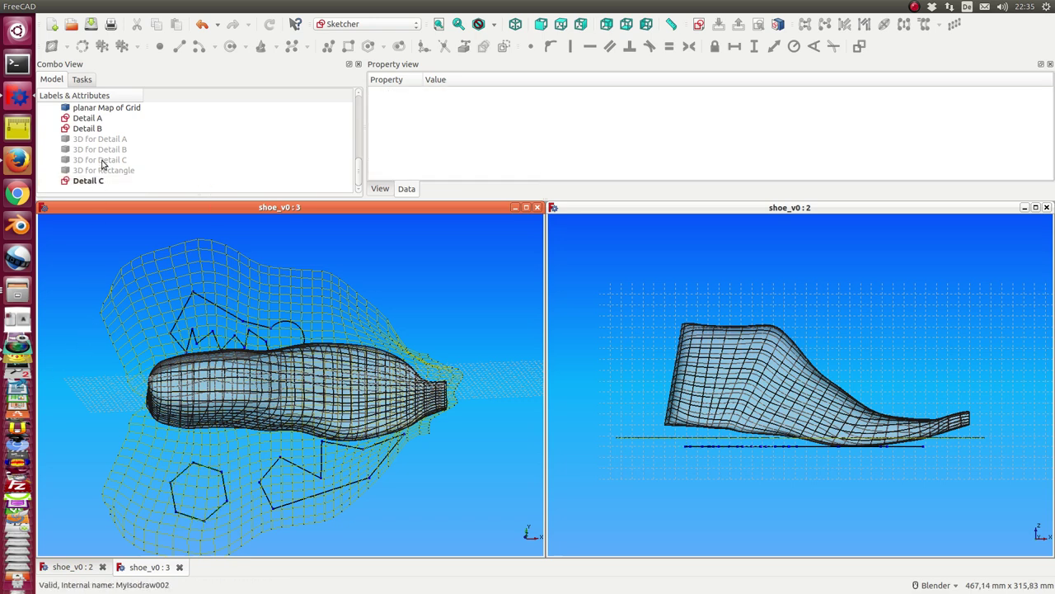
pyautogui.scroll(2, 104, 157)
pyautogui.click(80, 161)
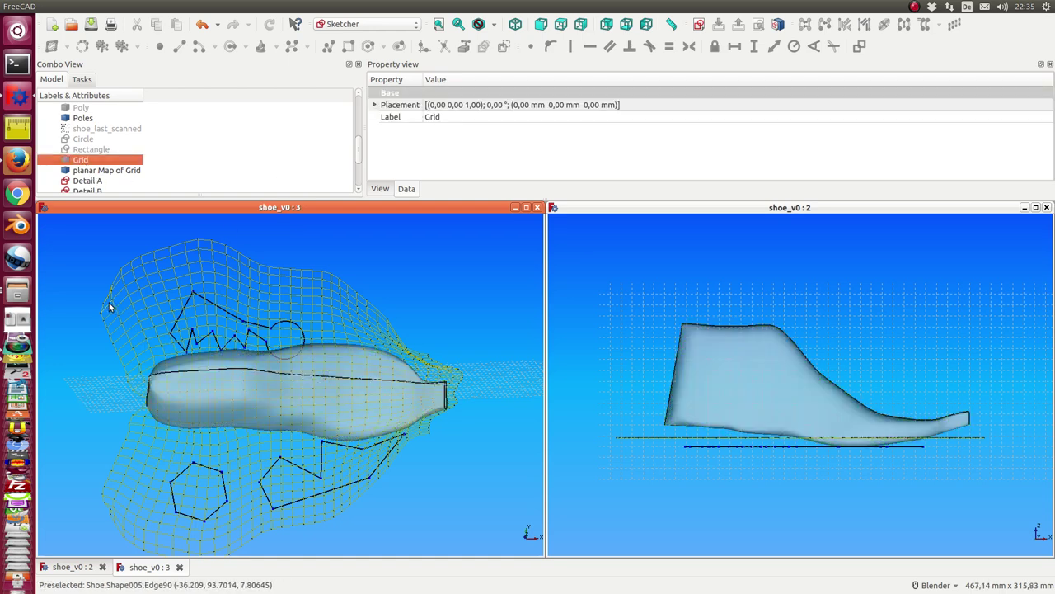
pyautogui.scroll(-1, 149, 150)
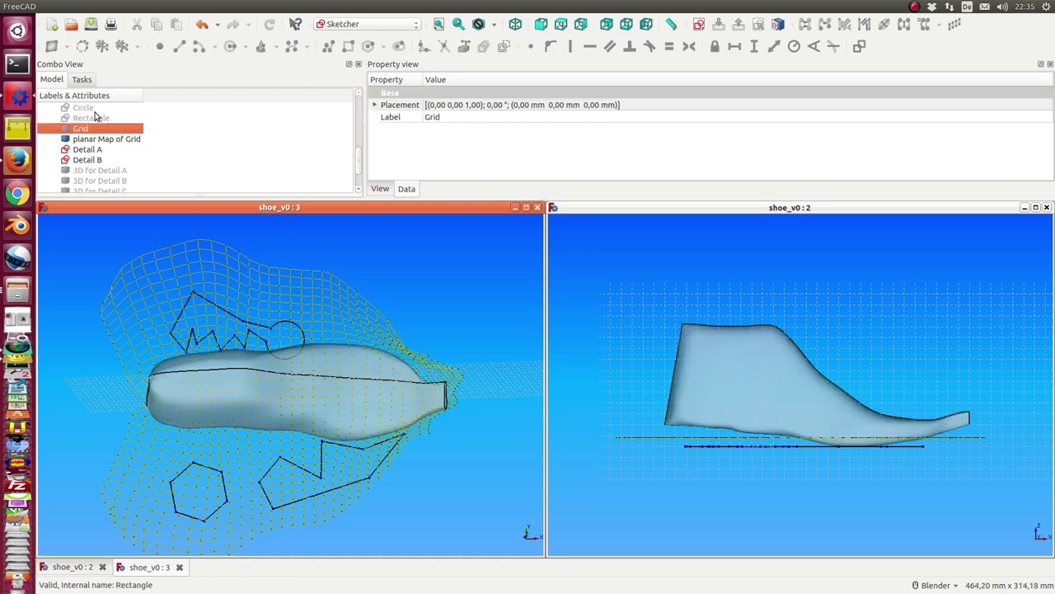
pyautogui.scroll(1, 95, 116)
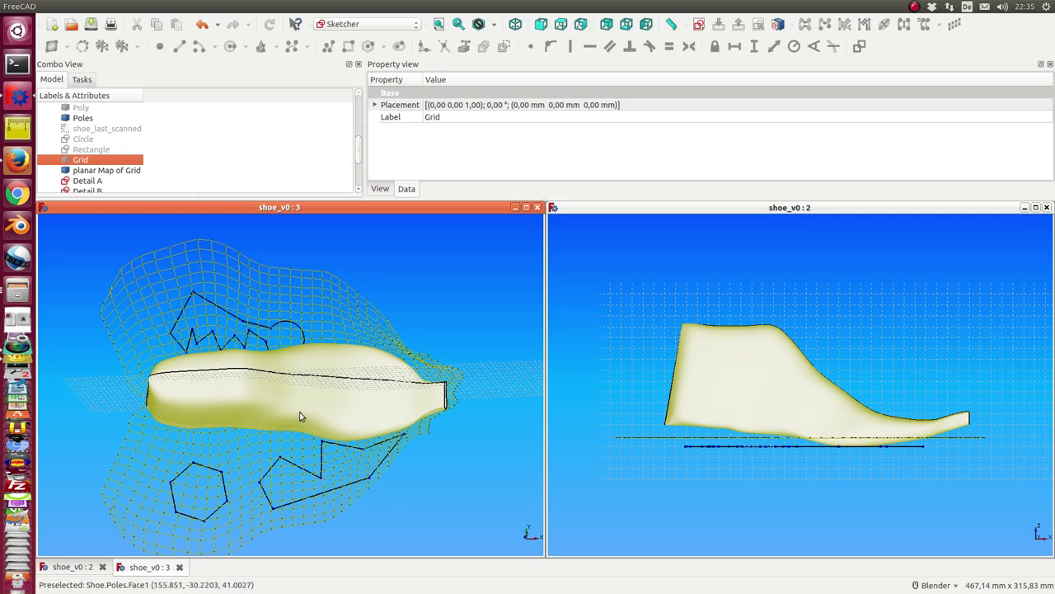
pyautogui.scroll(-2, 183, 150)
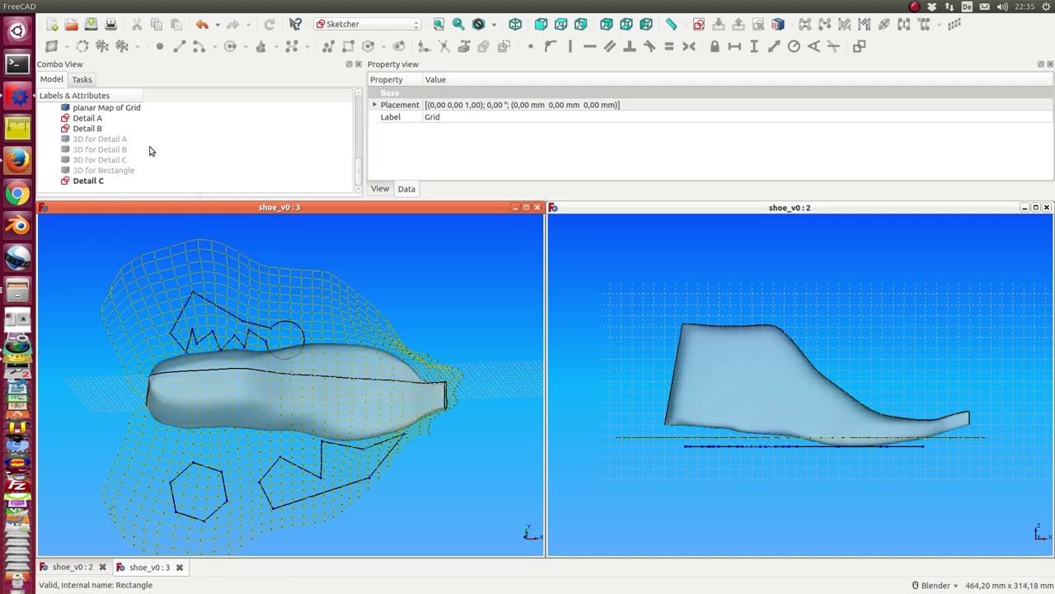
# Show the 3D for Detail A, B and C wires wrapped onto the shoe
pyautogui.click(85, 142)
pyautogui.press('space')
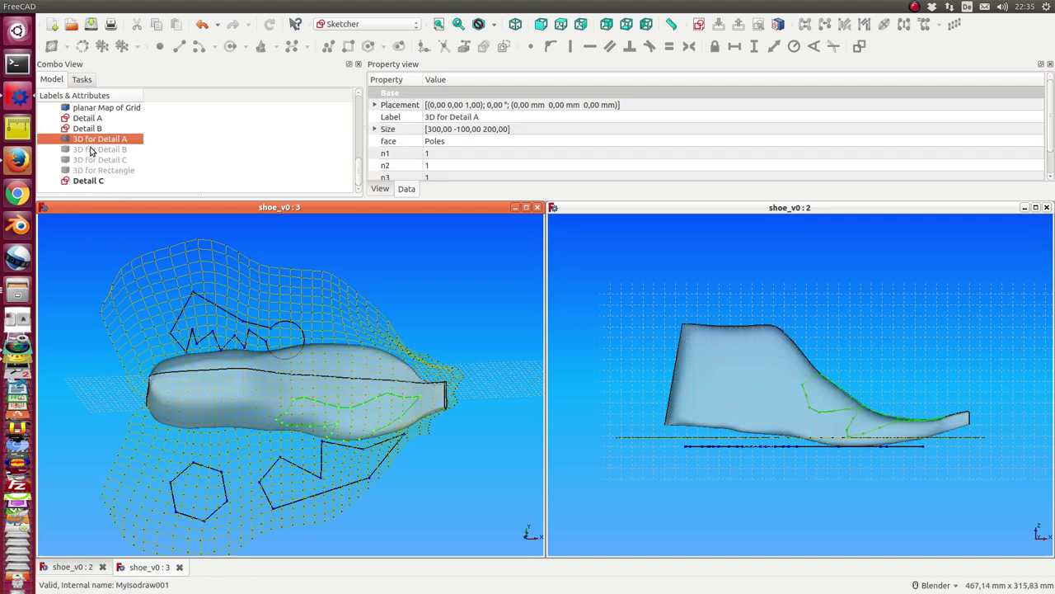
pyautogui.click(91, 149)
pyautogui.press('space')
pyautogui.click(93, 160)
pyautogui.press('space')
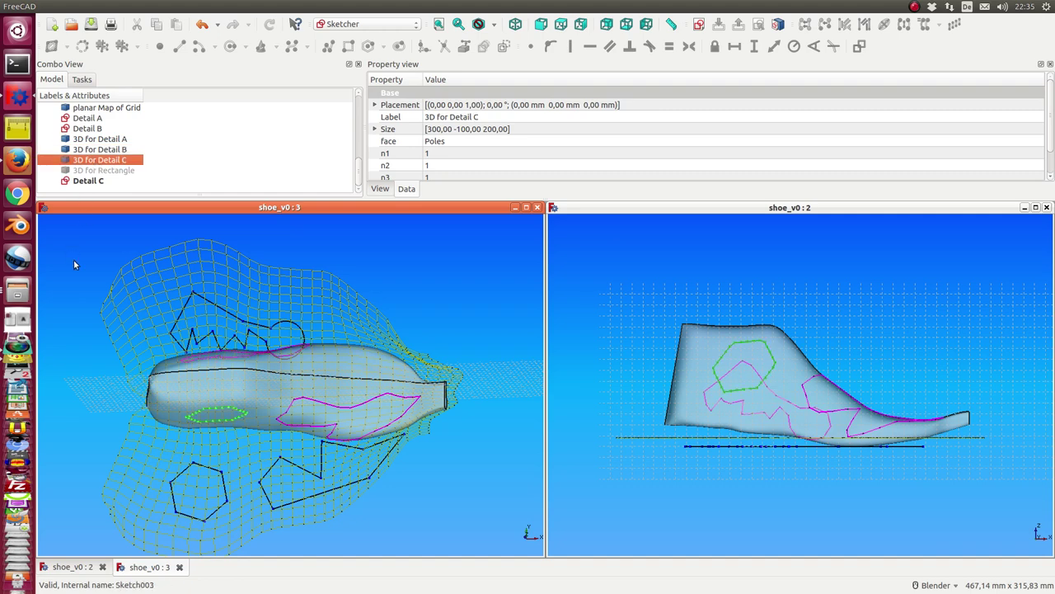
# Orbit the model, then switch the left view to side and top views
pyautogui.click(469, 265)
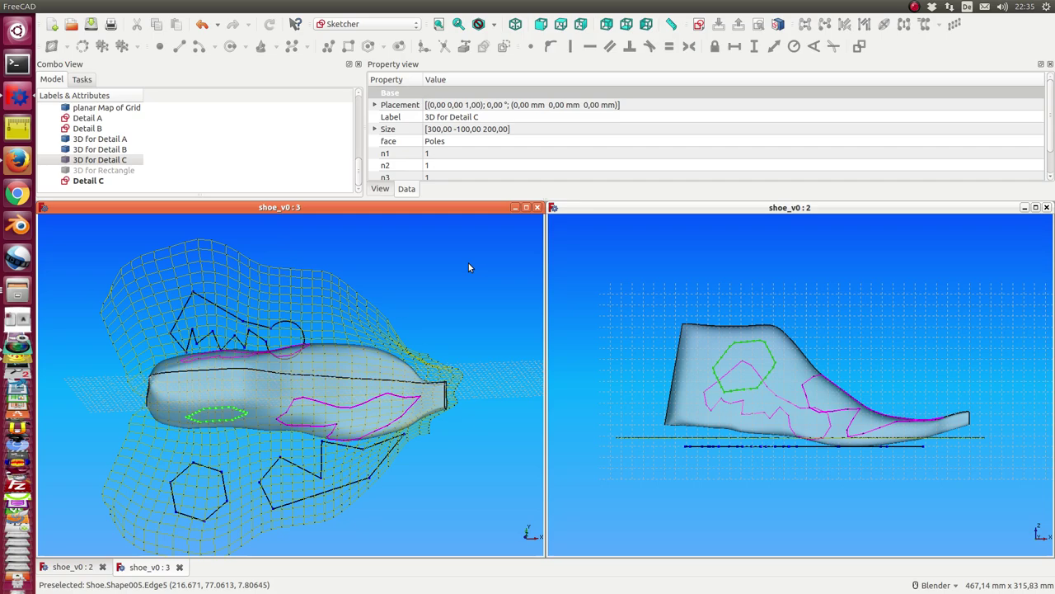
pyautogui.moveTo(469, 265)
pyautogui.mouseDown(button='middle')
pyautogui.moveTo(424, 306)
pyautogui.moveTo(454, 249)
pyautogui.moveTo(436, 292)
pyautogui.moveTo(438, 344)
pyautogui.moveTo(442, 297)
pyautogui.moveTo(443, 324)
pyautogui.moveTo(452, 312)
pyautogui.mouseUp(button='middle')
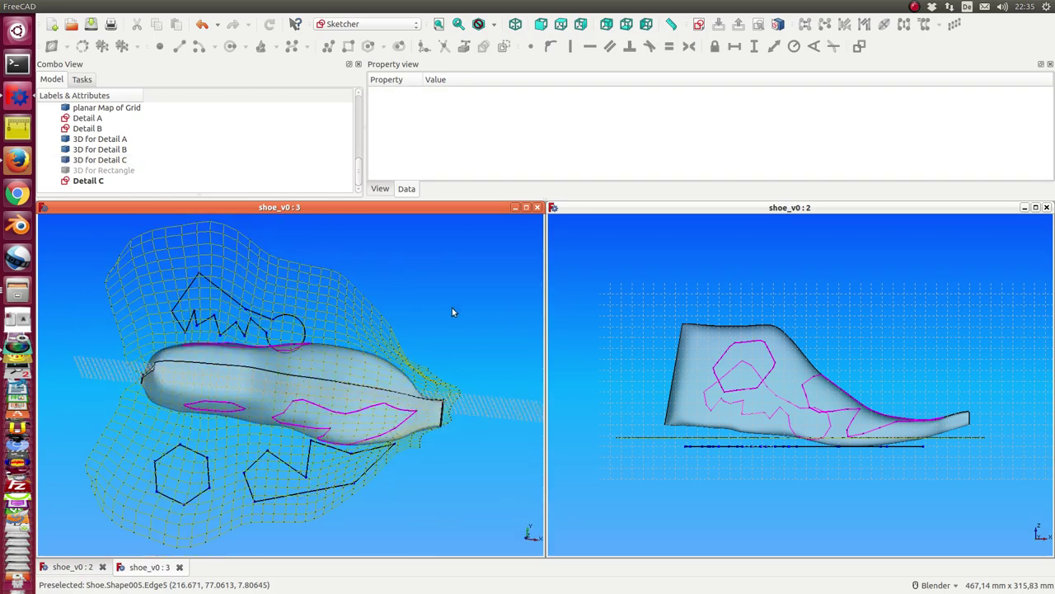
pyautogui.press('1')
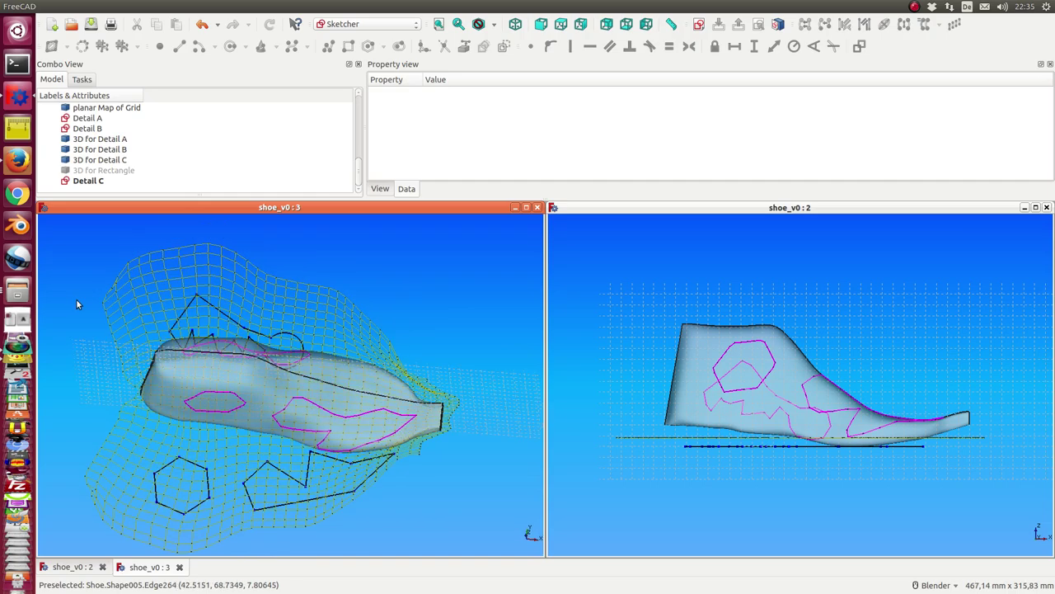
pyautogui.press('2')
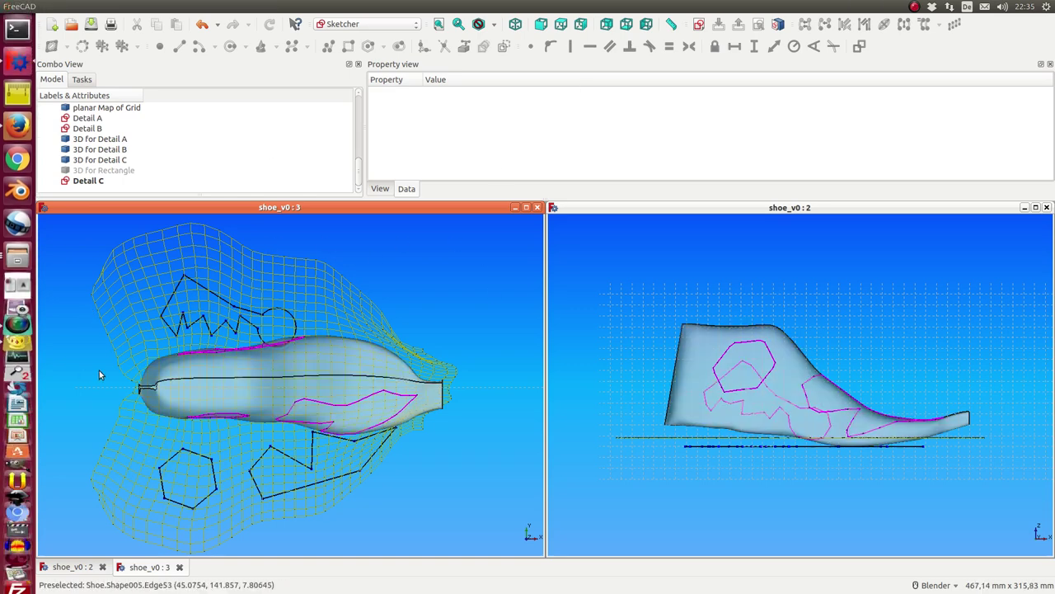
# Enlarge the circle around the Detail C hexagon in Sketcher so its mapped wire grows
pyautogui.click(85, 182)
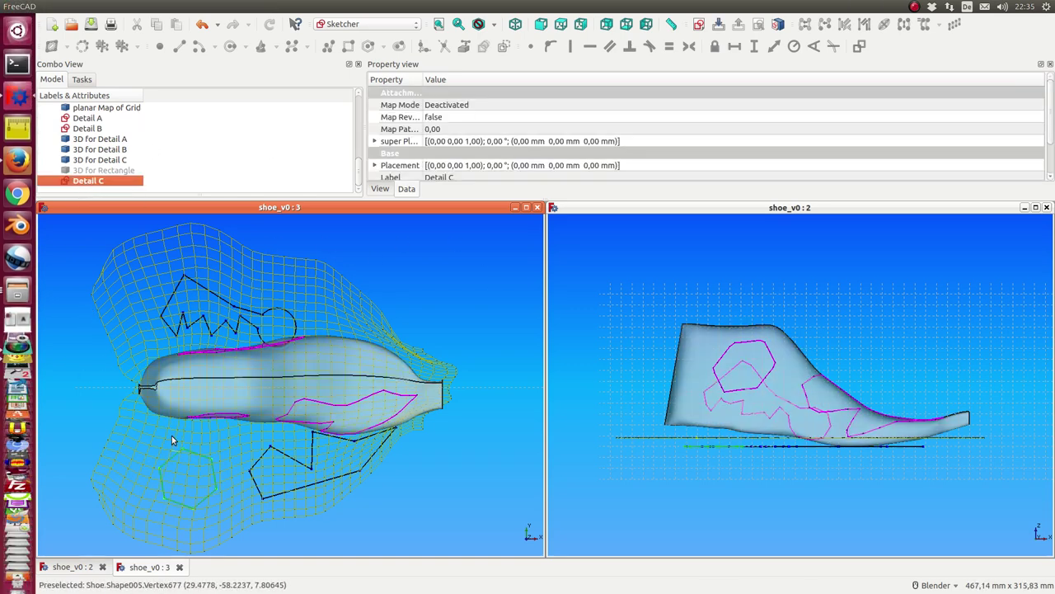
pyautogui.doubleClick(87, 182)
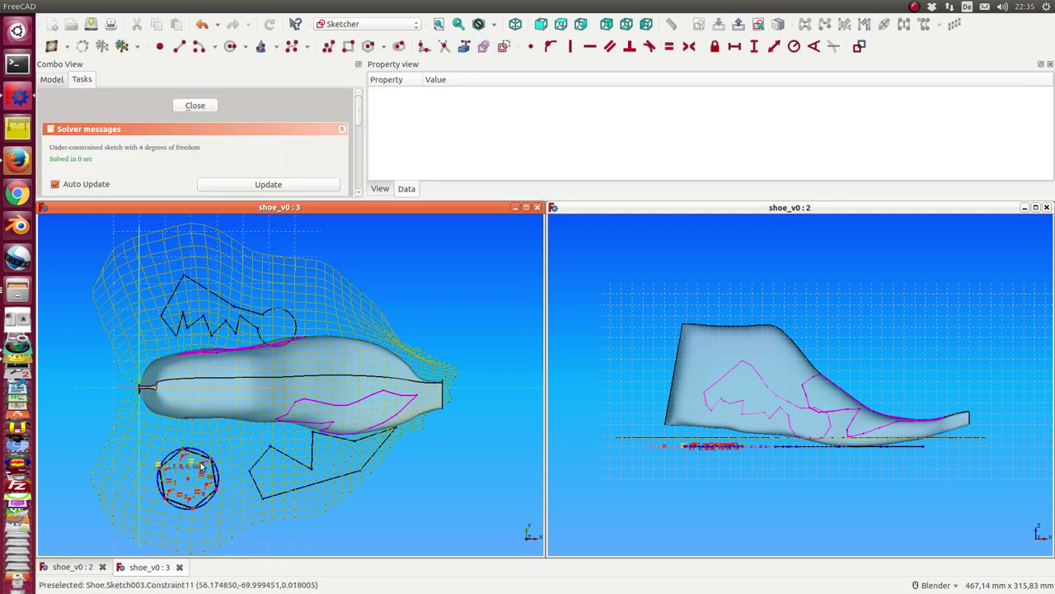
pyautogui.moveTo(211, 462); pyautogui.dragTo(224, 446)
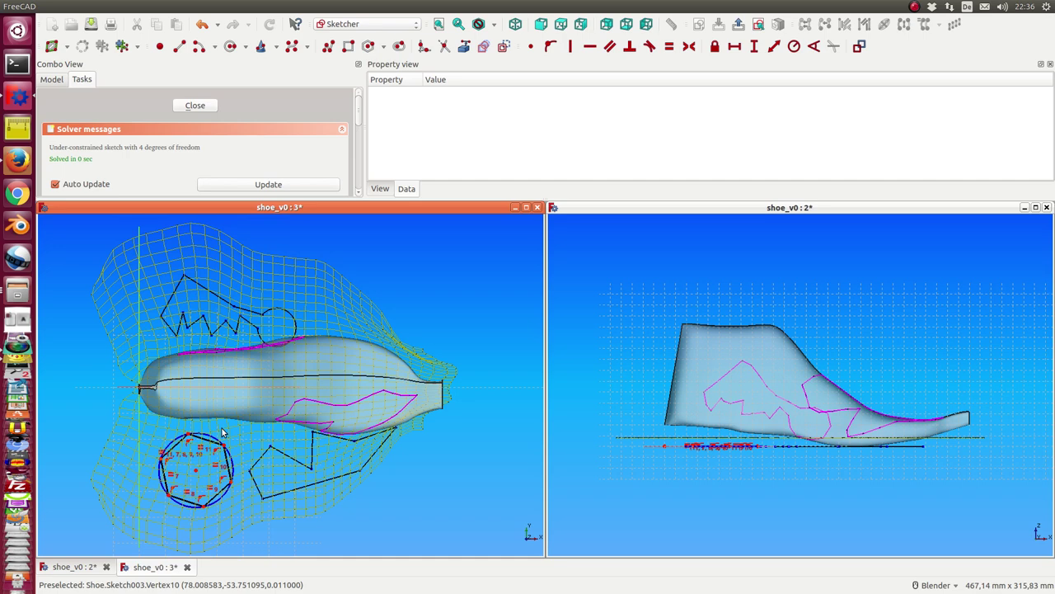
pyautogui.click(196, 105)
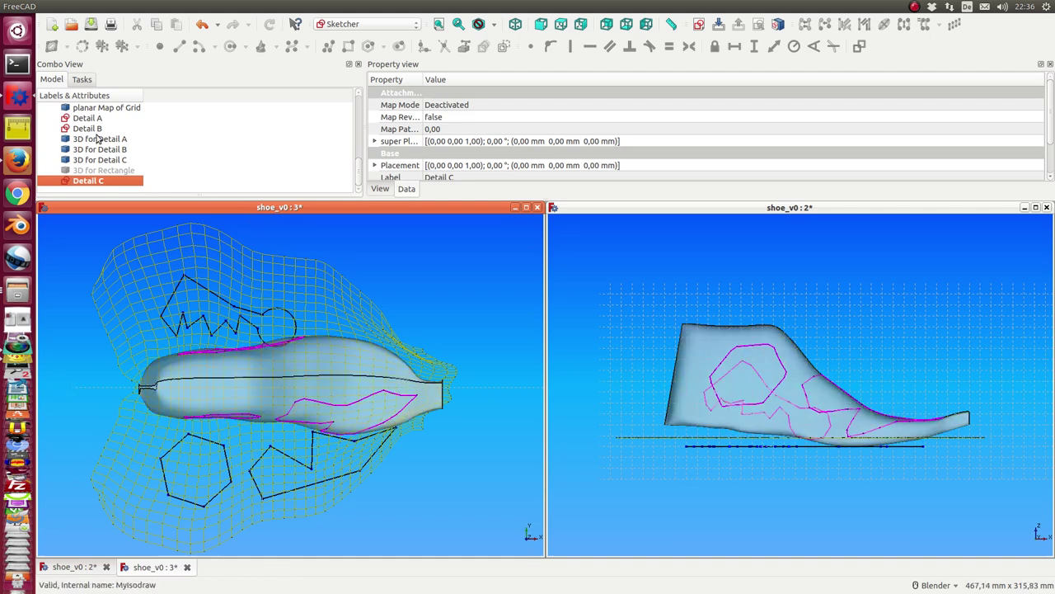
# Move two corners of the Detail A outline in Sketcher, reshaping its wire on the shoe
pyautogui.click(80, 119)
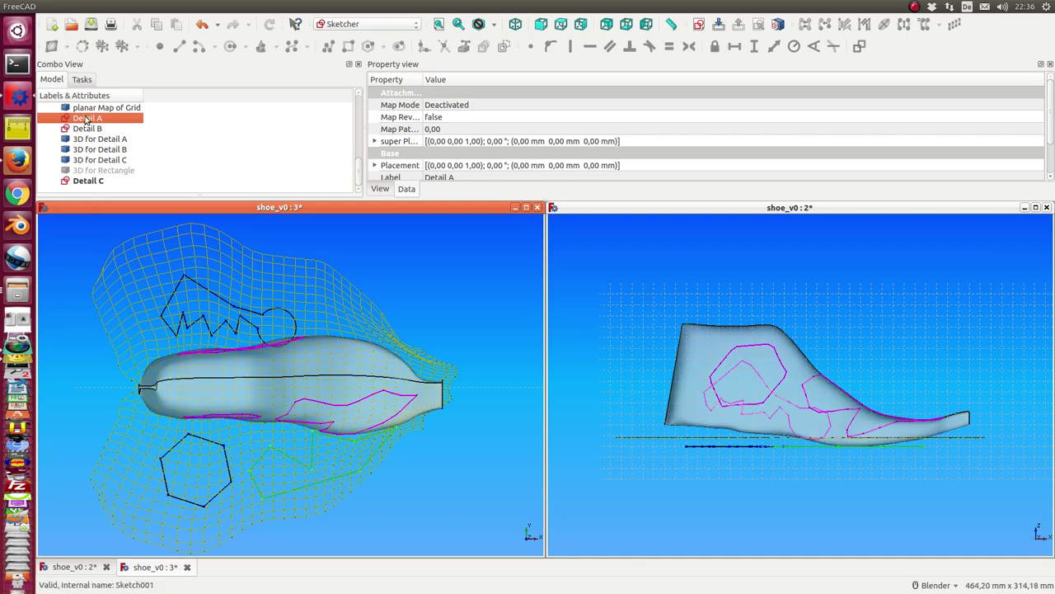
pyautogui.doubleClick(86, 120)
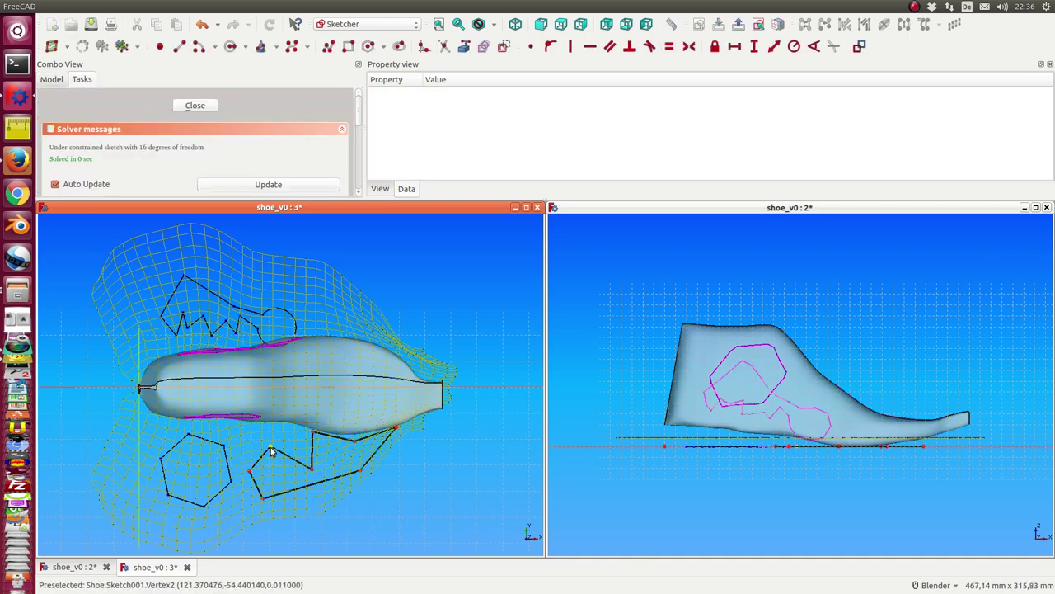
pyautogui.moveTo(270, 446); pyautogui.dragTo(244, 432)
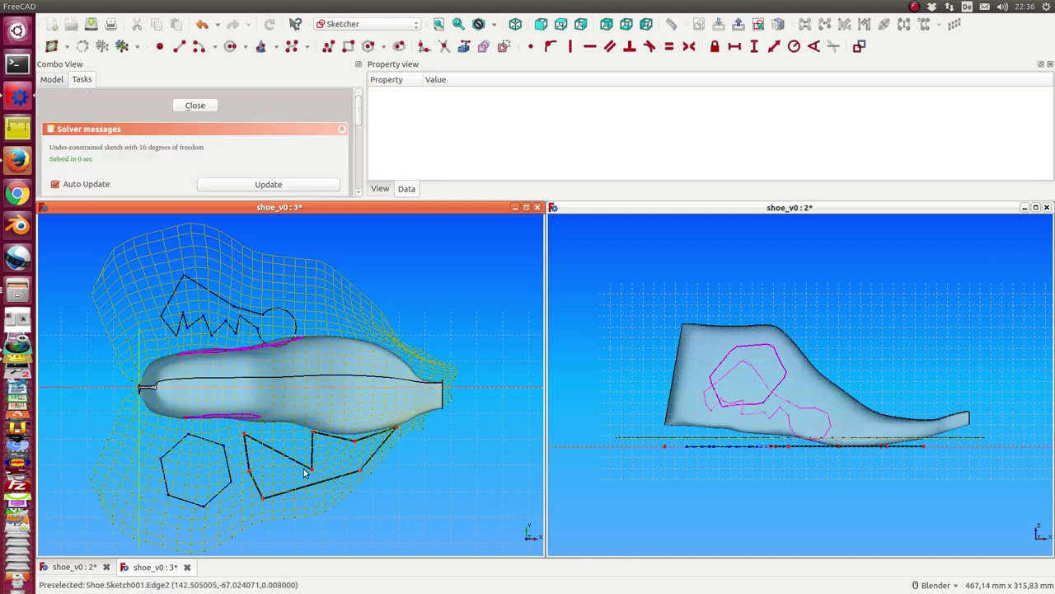
pyautogui.moveTo(314, 472); pyautogui.dragTo(279, 471)
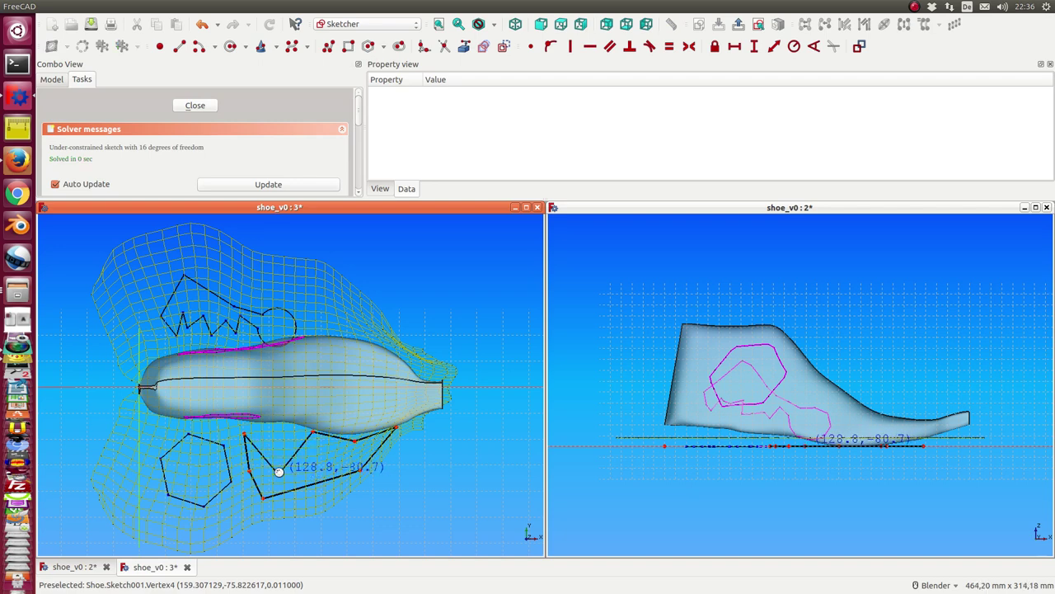
pyautogui.click(202, 106)
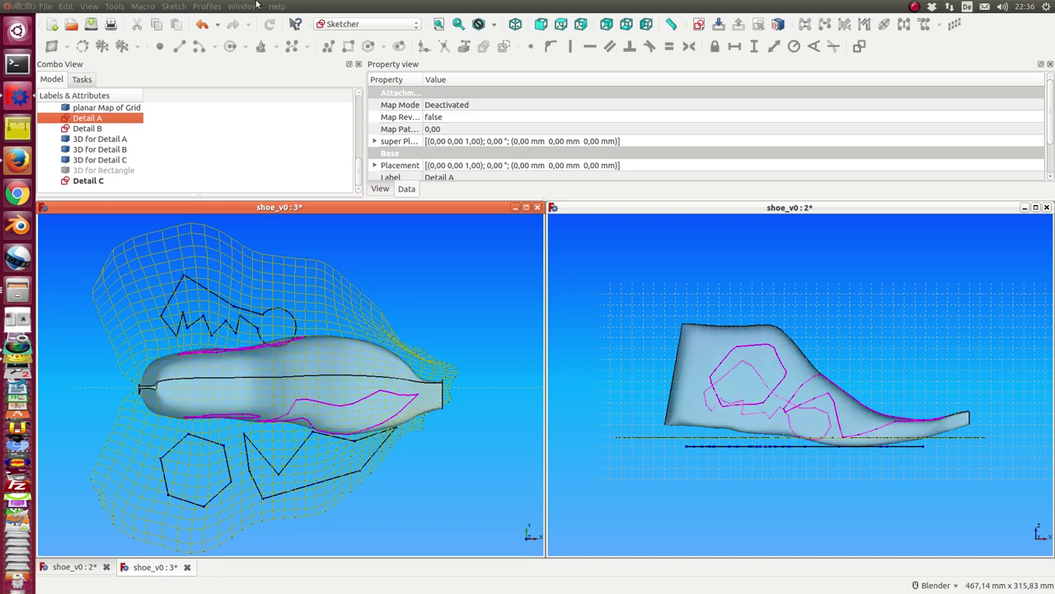
# Create a new sketch on the XY plane and draw a rectangle above the shoe
pyautogui.click(56, 257)
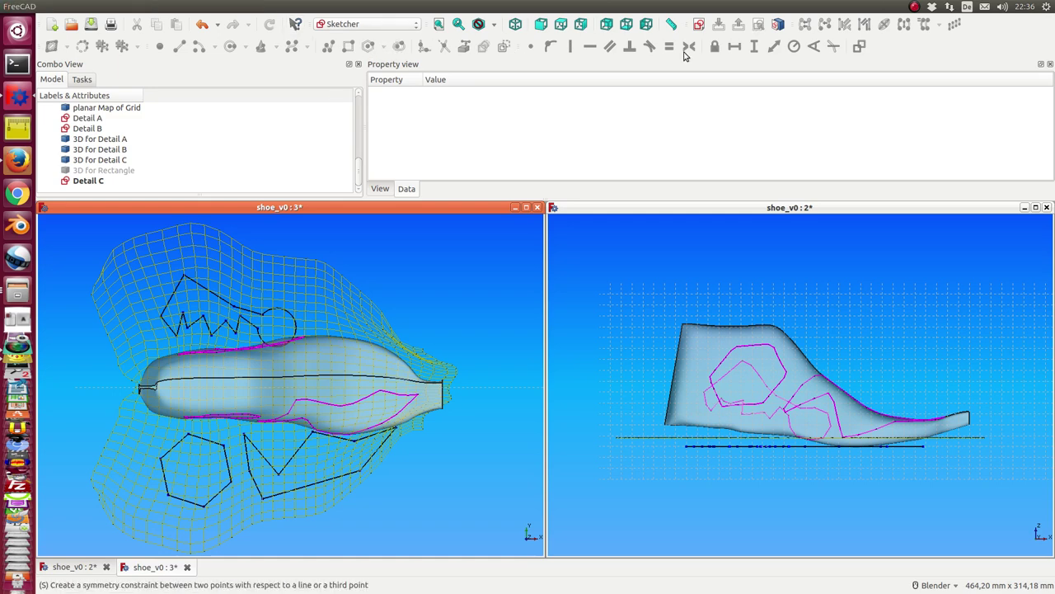
pyautogui.click(698, 27)
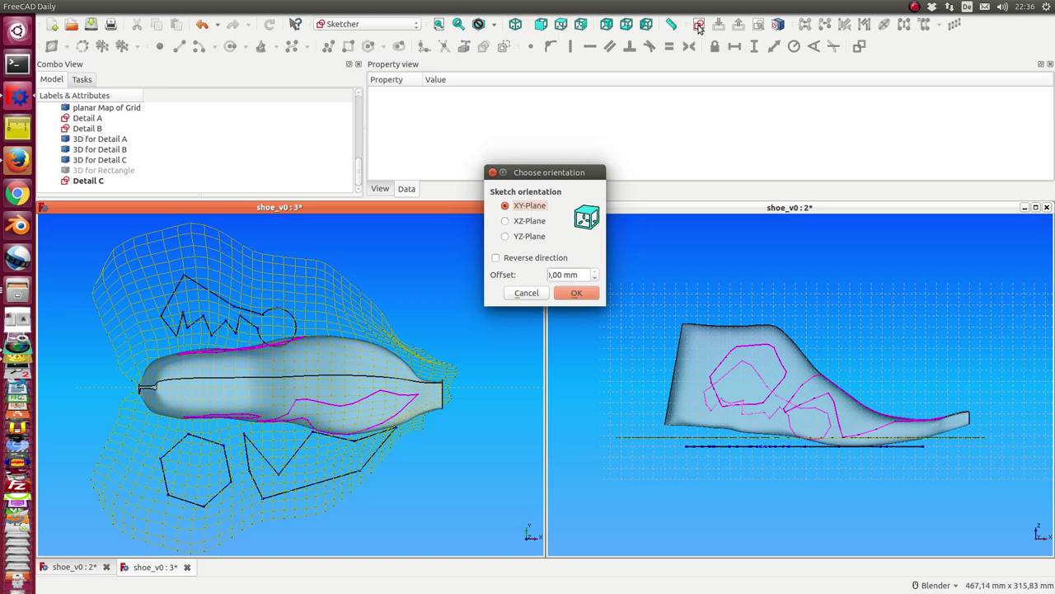
pyautogui.click(566, 293)
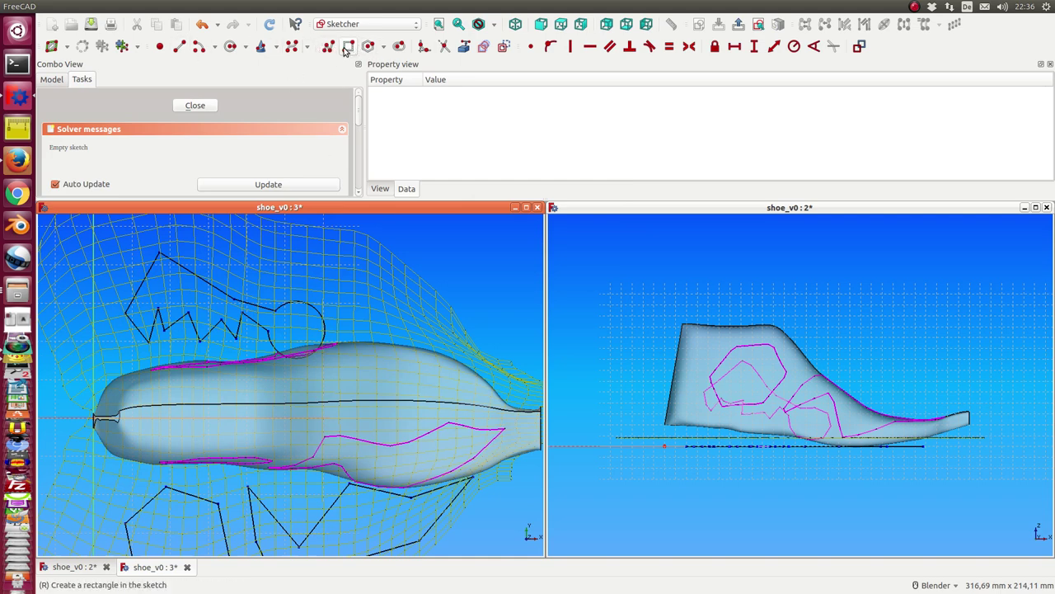
pyautogui.click(346, 49)
pyautogui.click(332, 250)
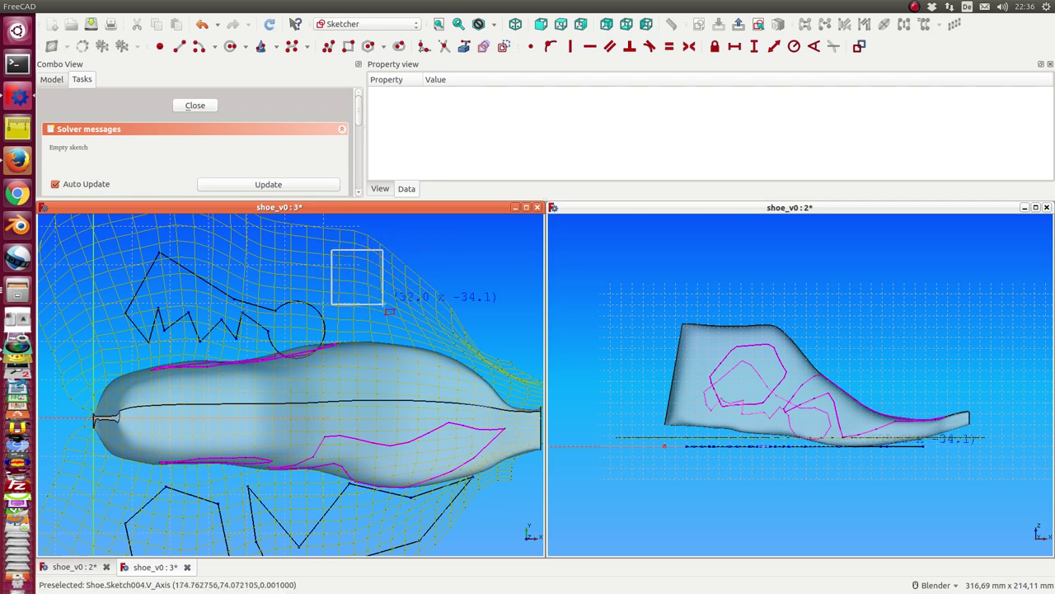
pyautogui.click(382, 302)
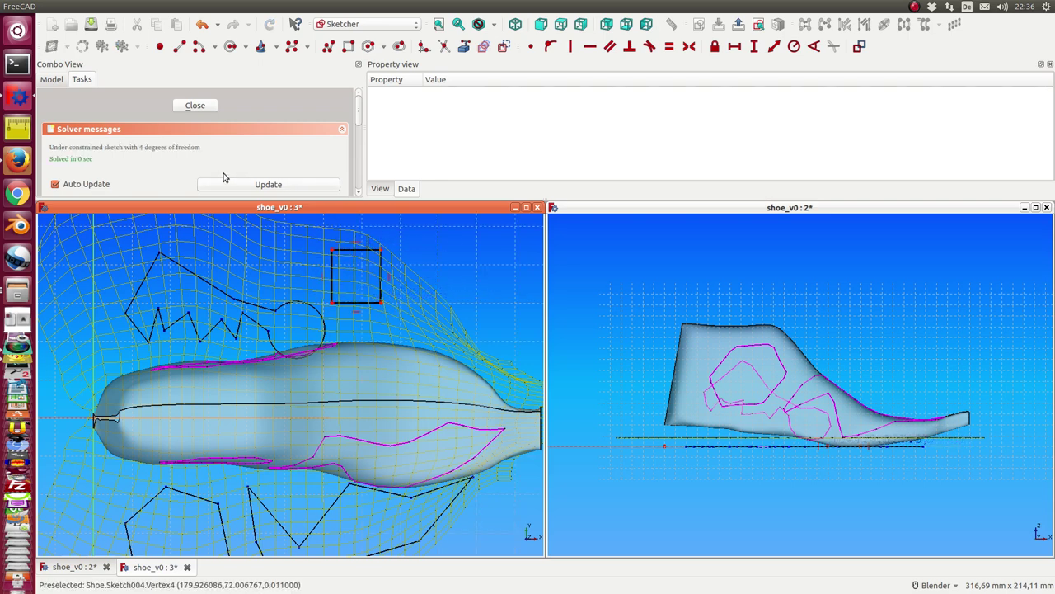
# Close the new sketch and relink the wire of 3D for Detail C to Sketch004
pyautogui.click(198, 105)
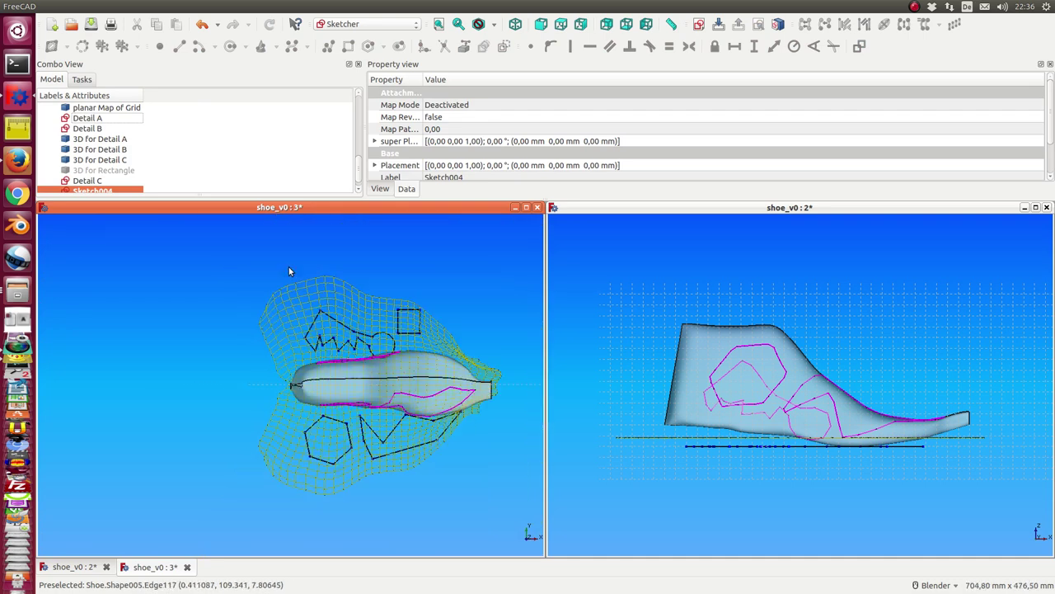
pyautogui.click(78, 190)
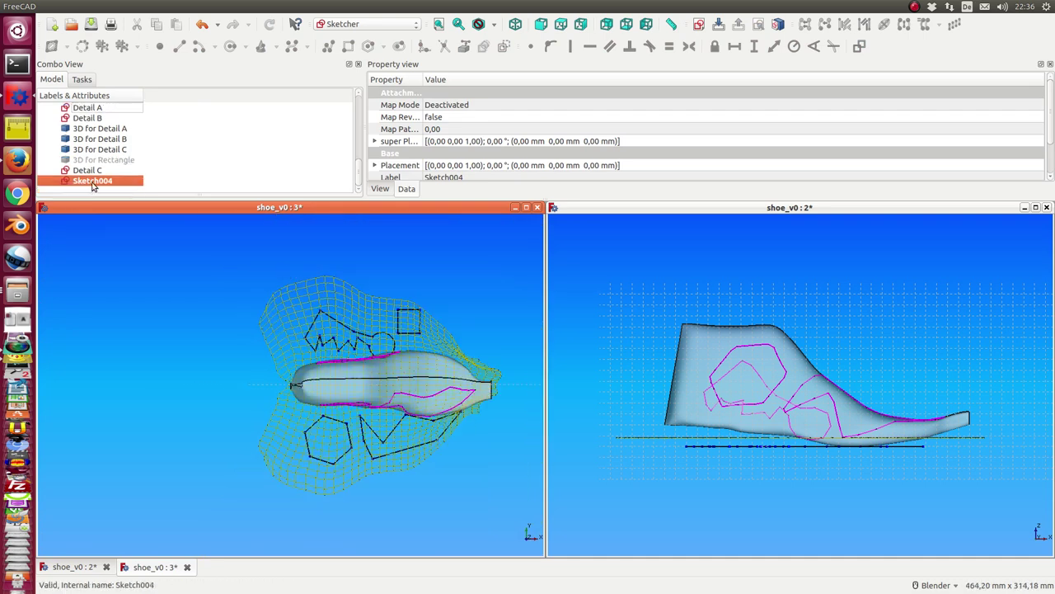
pyautogui.click(105, 150)
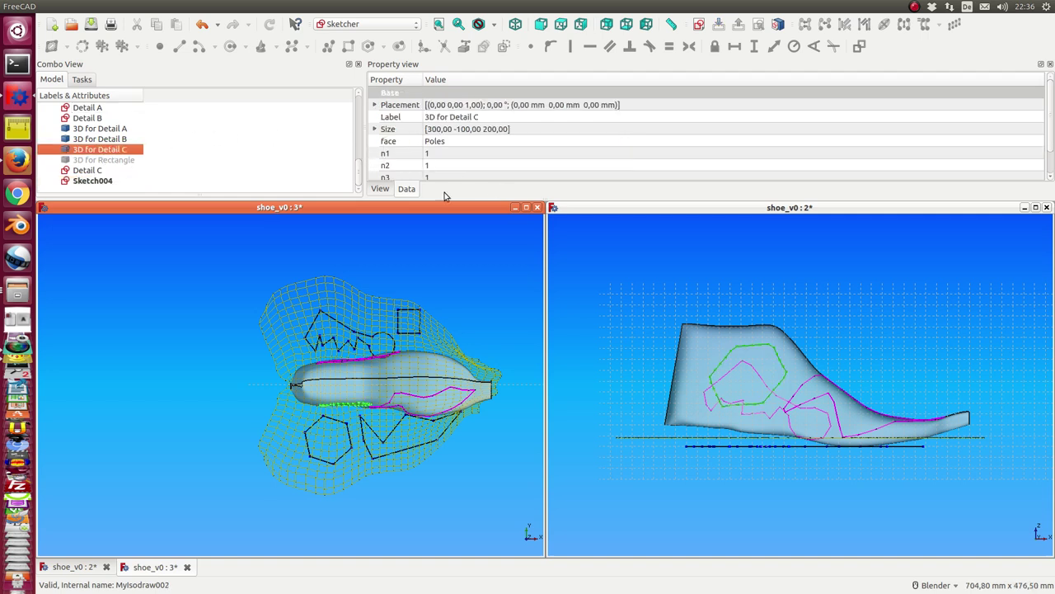
pyautogui.scroll(-1, 460, 145)
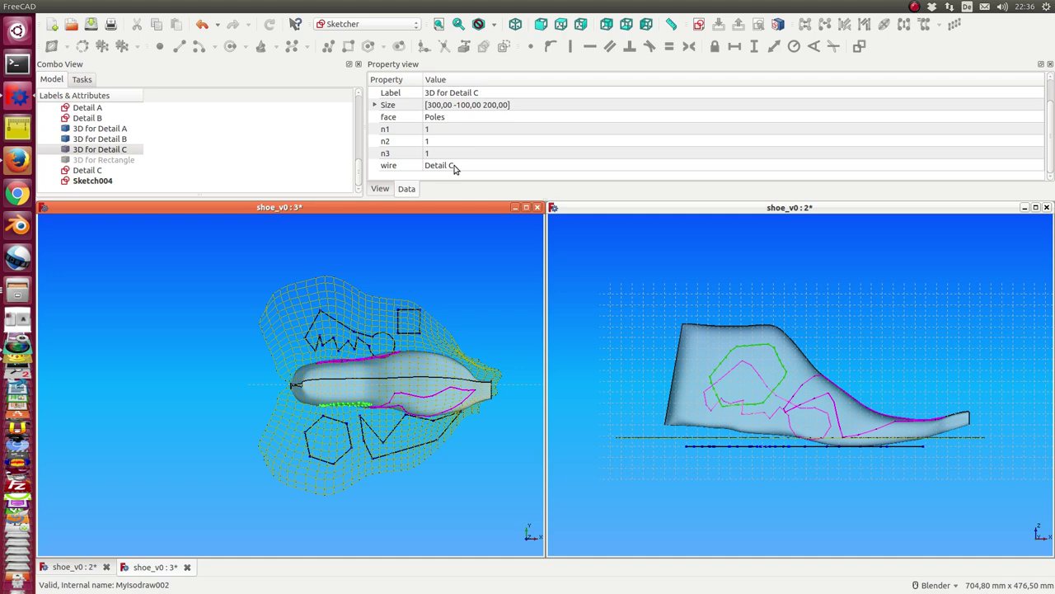
pyautogui.click(452, 166)
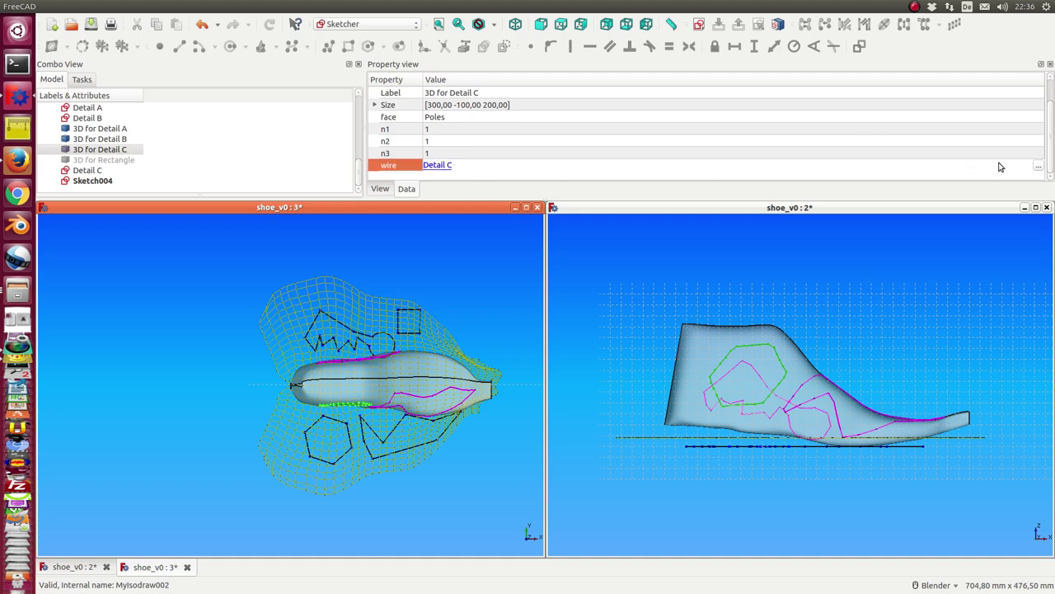
pyautogui.click(1038, 165)
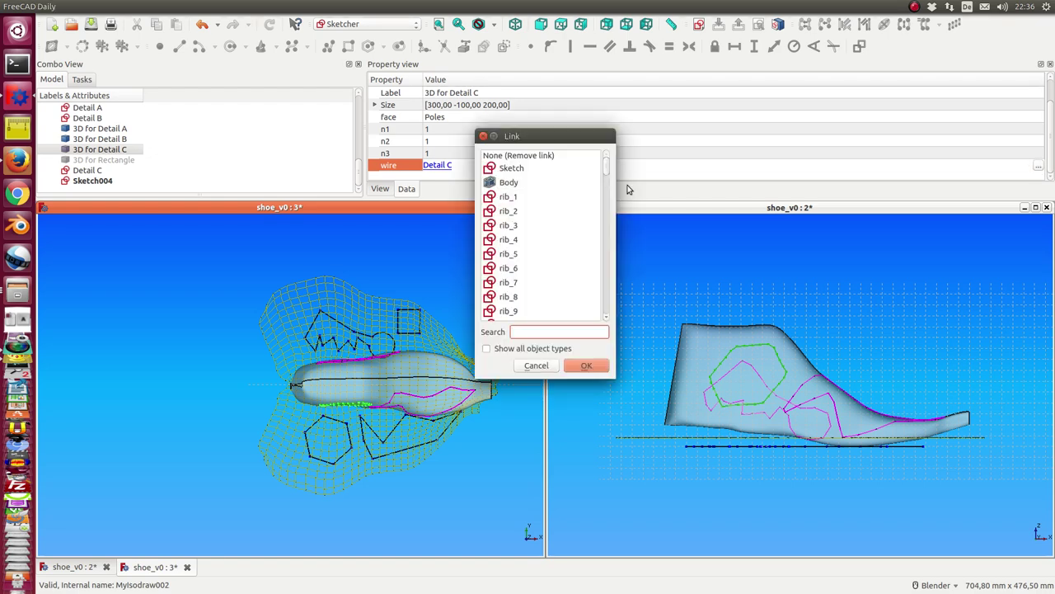
pyautogui.moveTo(604, 177); pyautogui.dragTo(614, 315)
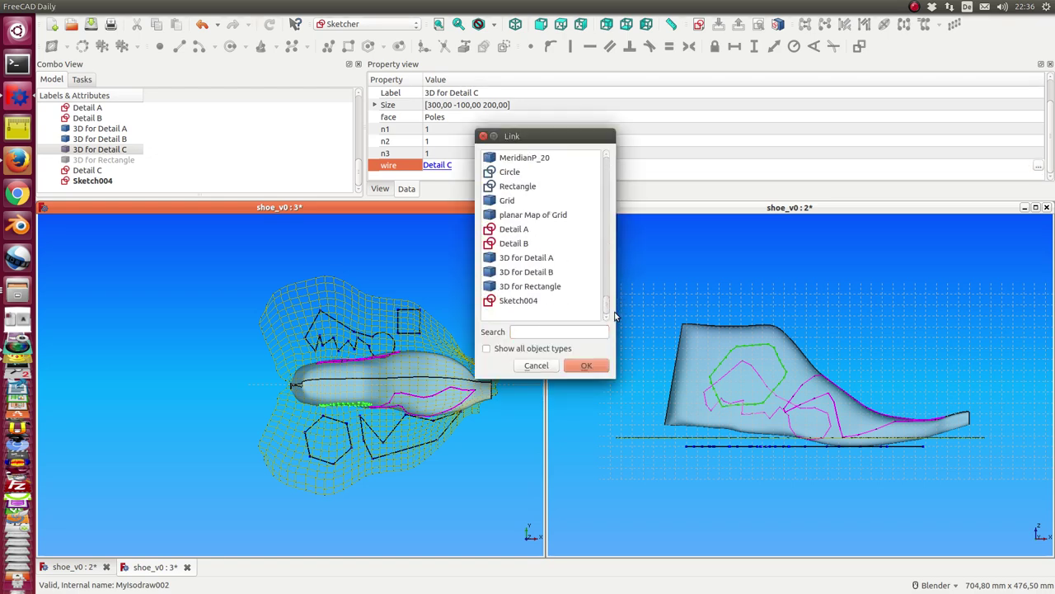
pyautogui.click(509, 303)
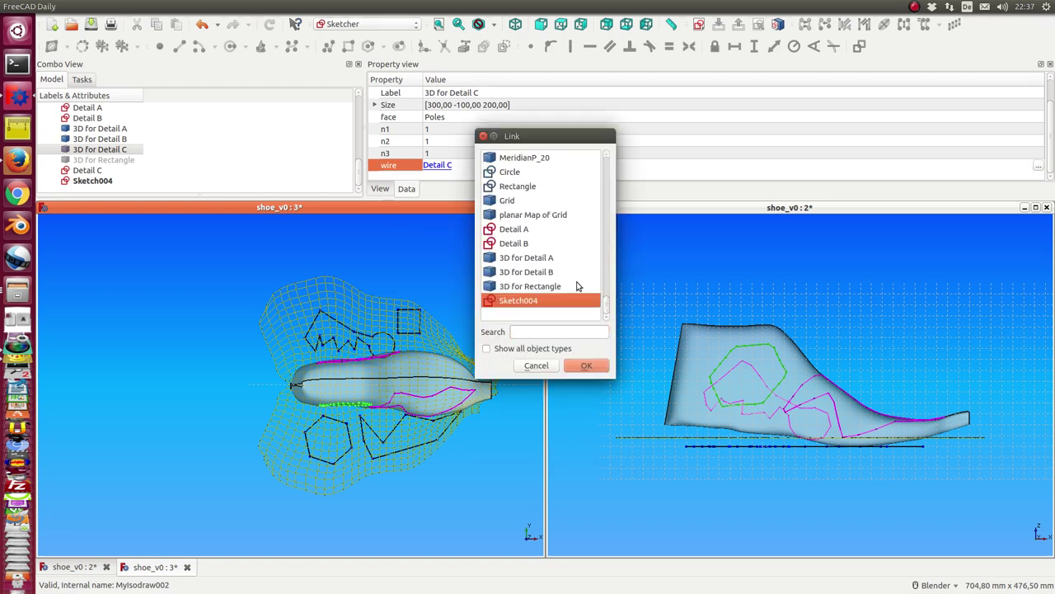
pyautogui.click(582, 368)
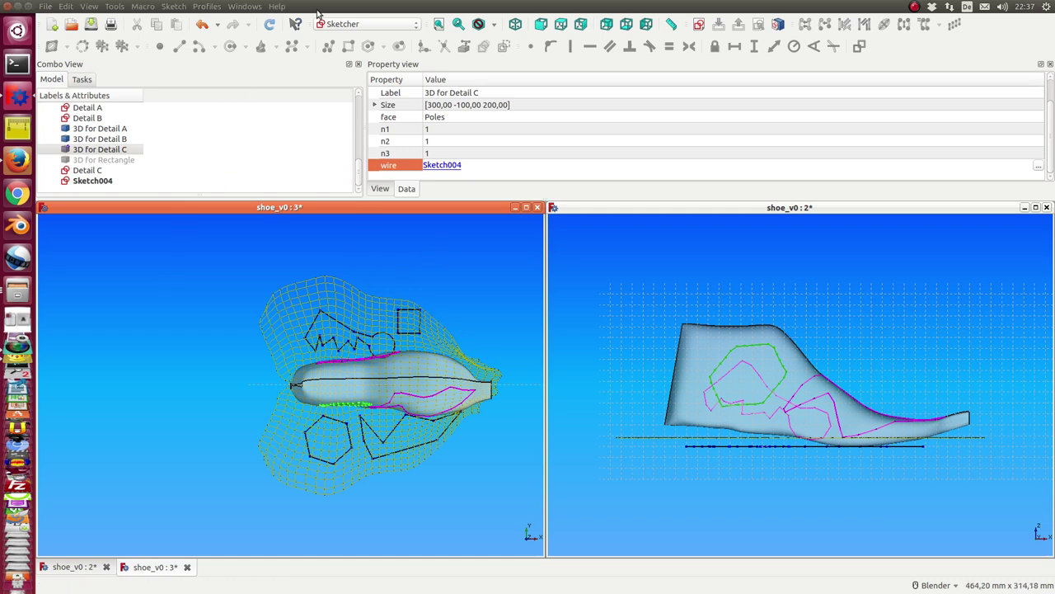
# Recompute the model, then orbit and zoom to inspect the rectangle wrapped onto the shoe
pyautogui.click(270, 25)
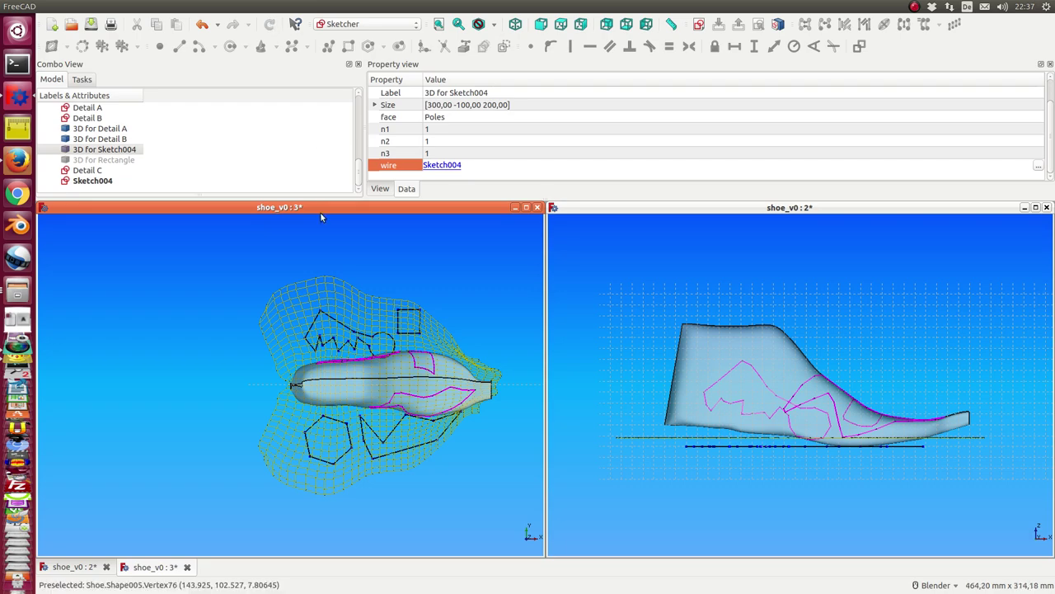
pyautogui.moveTo(320, 212); pyautogui.dragTo(416, 375, button='middle')
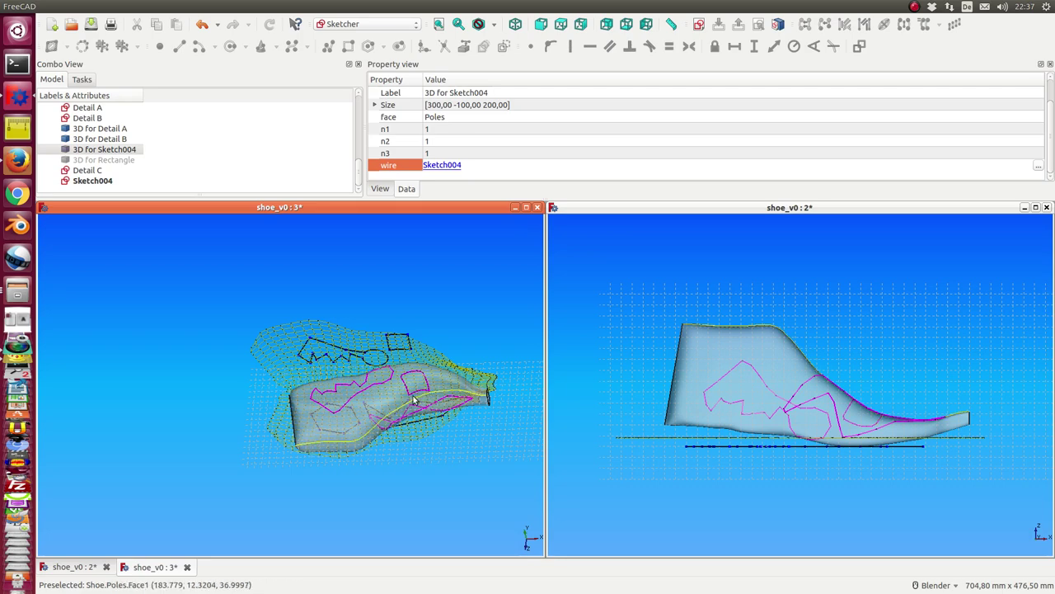
pyautogui.scroll(3, 352, 305)
pyautogui.scroll(2, 352, 306)
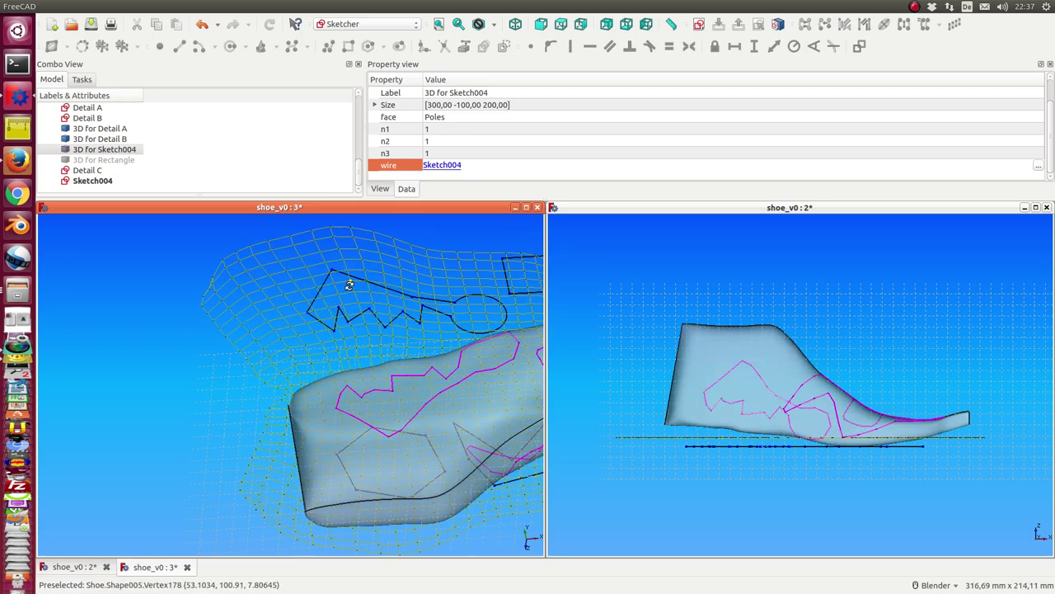
pyautogui.moveTo(349, 278); pyautogui.dragTo(447, 319, button='middle')
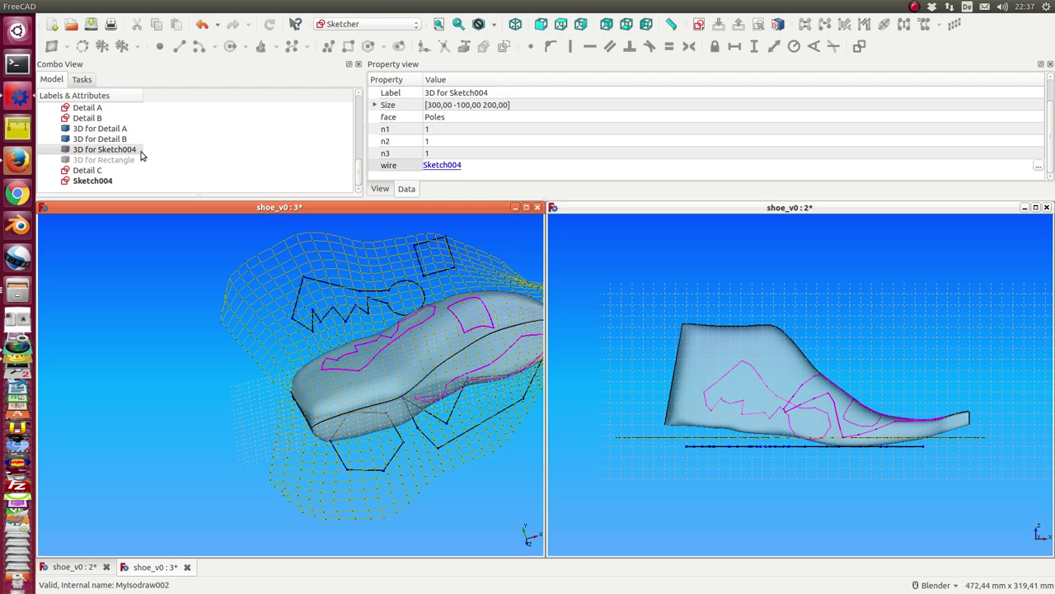
pyautogui.scroll(1, 133, 142)
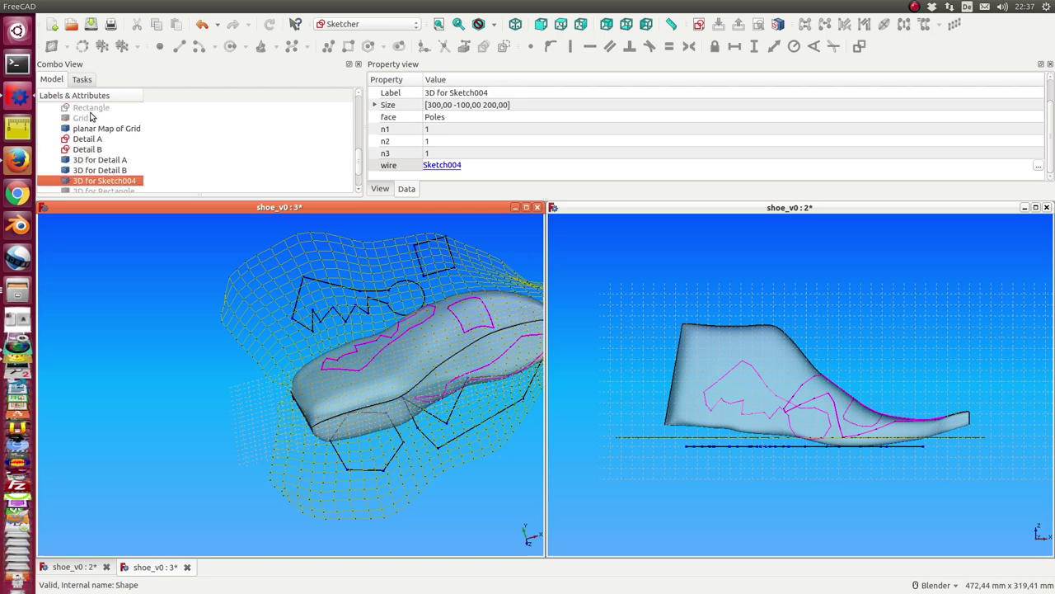
# Relink the wire of 3D for Detail A to the Rectangle sketch and recompute
pyautogui.click(89, 108)
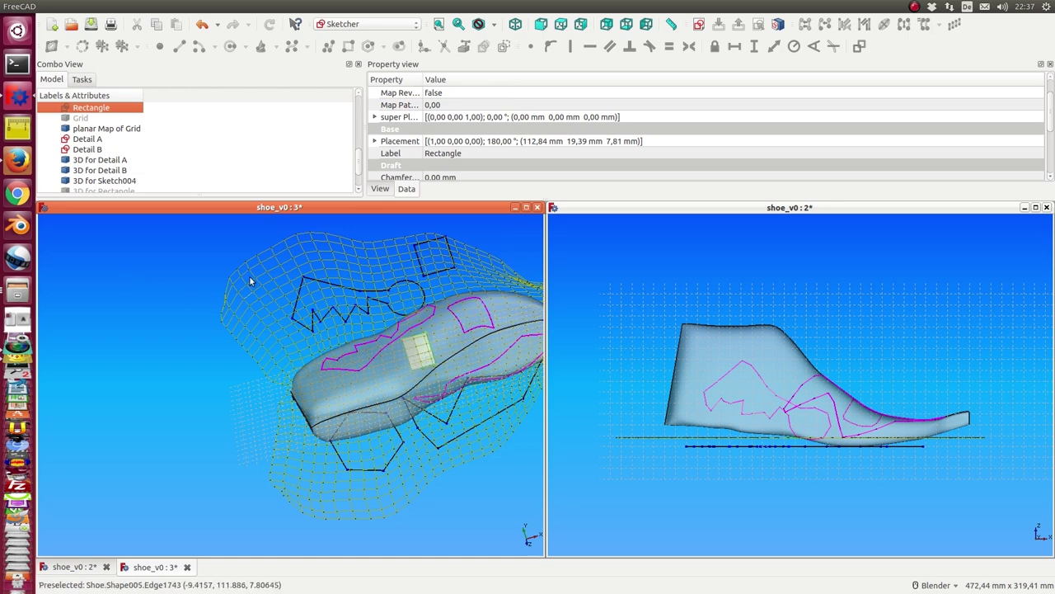
pyautogui.scroll(-1, 92, 137)
pyautogui.click(100, 129)
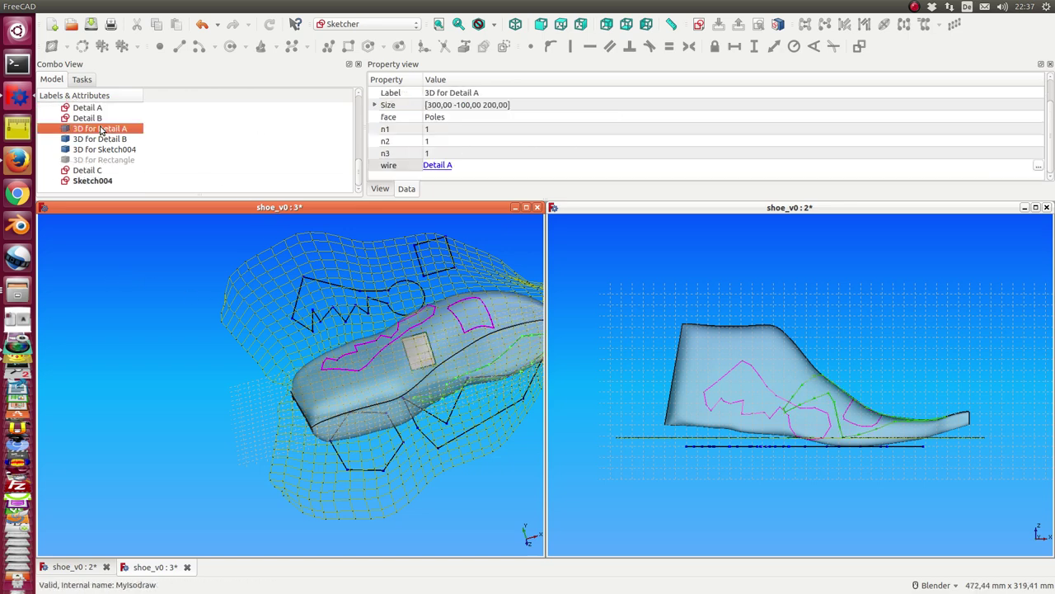
pyautogui.click(1039, 166)
pyautogui.moveTo(607, 173); pyautogui.dragTo(605, 377)
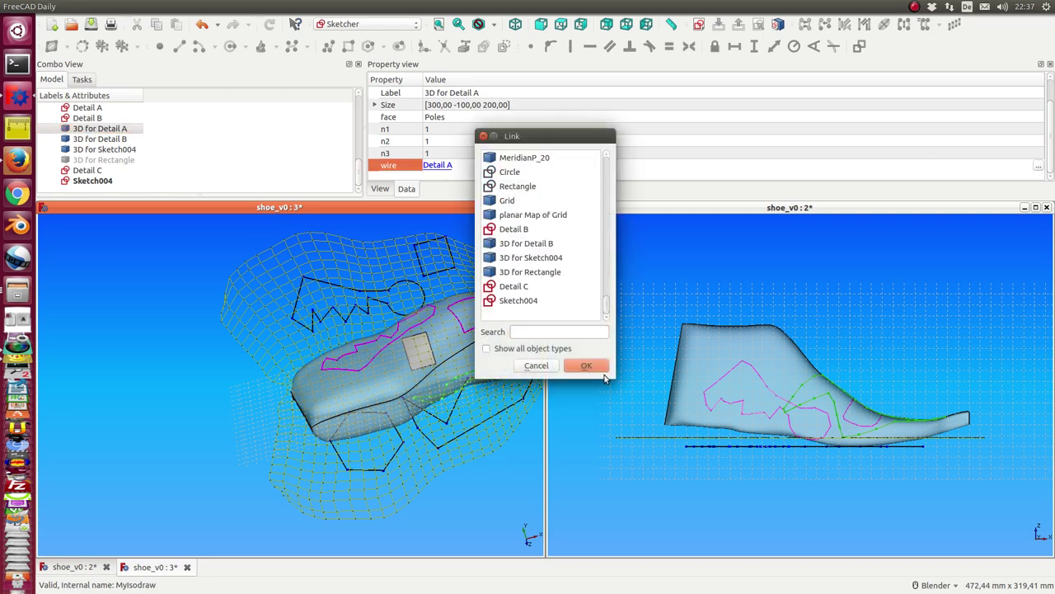
pyautogui.click(516, 187)
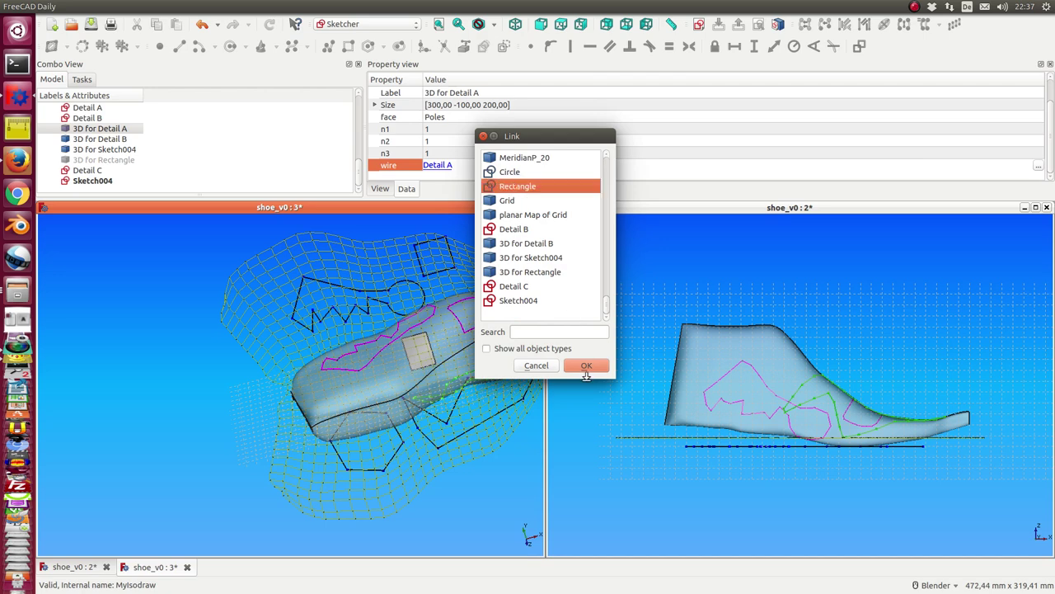
pyautogui.click(586, 367)
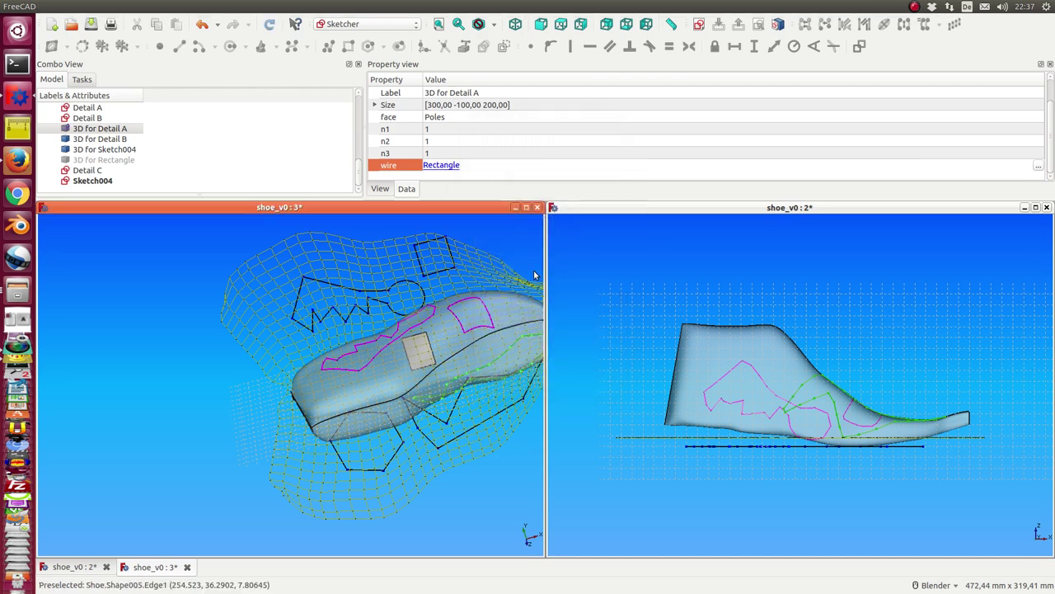
pyautogui.click(270, 25)
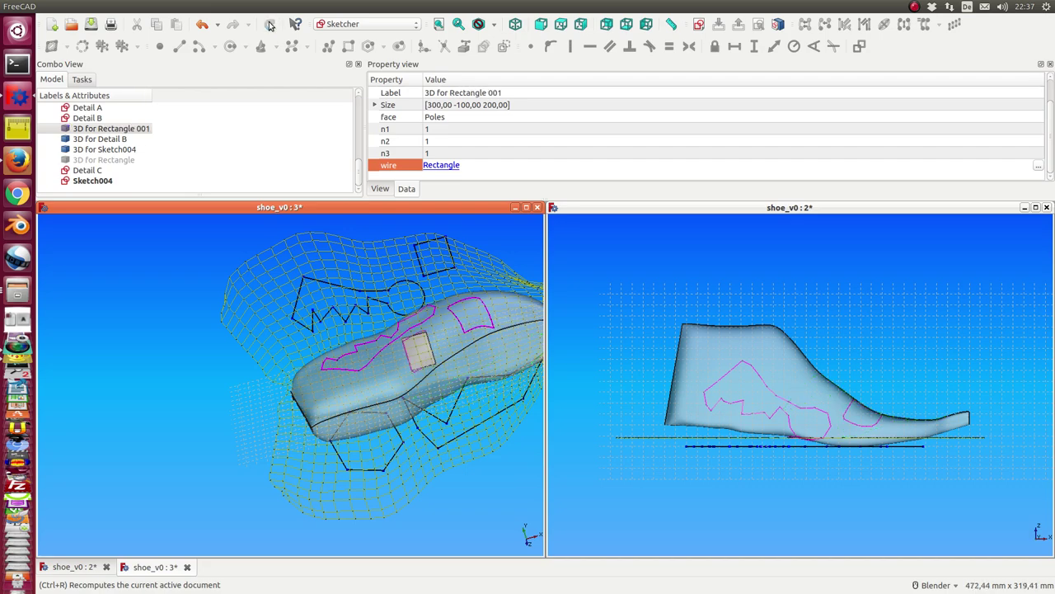
# Hide the flat Rectangle sketch, toggle the Circle sketch's visibility, and orbit around the shoe
pyautogui.moveTo(243, 334); pyautogui.dragTo(247, 247, button='middle')
pyautogui.scroll(5, 315, 249)
pyautogui.scroll(-5, 326, 268)
pyautogui.scroll(2, 93, 144)
pyautogui.click(93, 140)
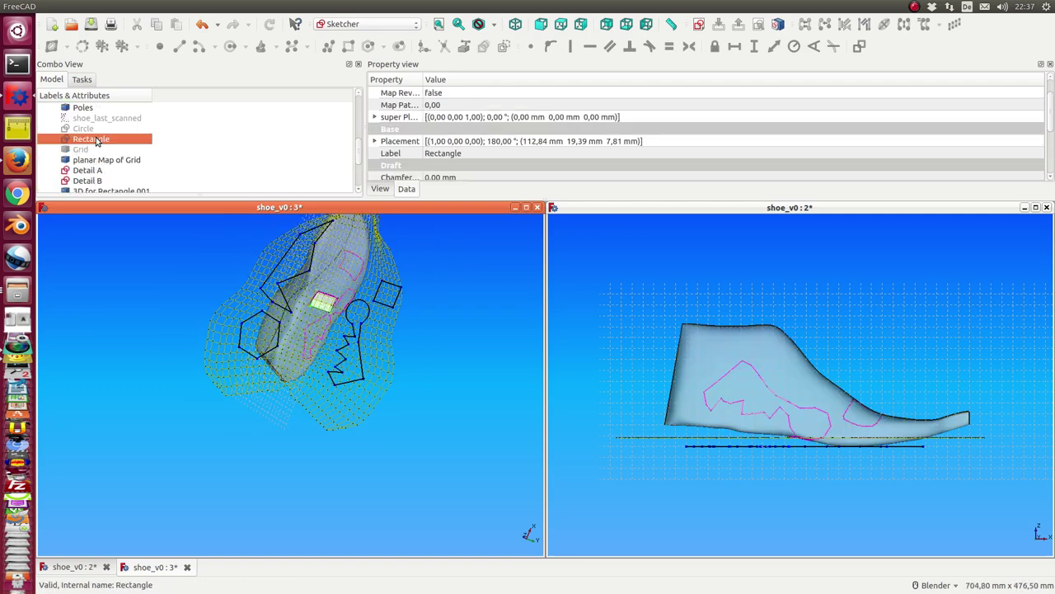
pyautogui.press('space')
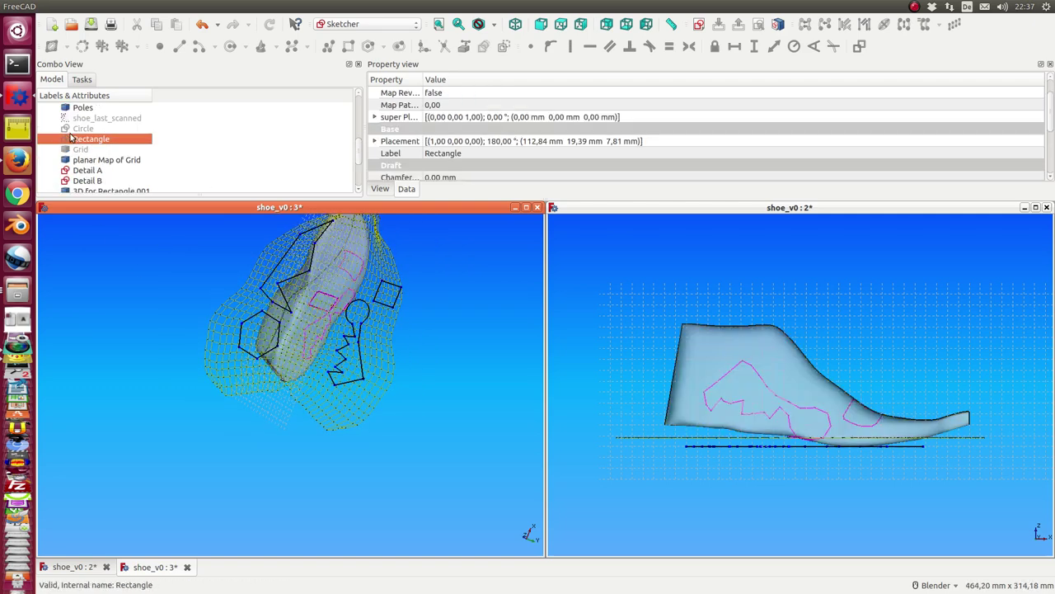
pyautogui.click(76, 130)
pyautogui.press('space')
pyautogui.moveTo(189, 300); pyautogui.dragTo(231, 300, button='middle')
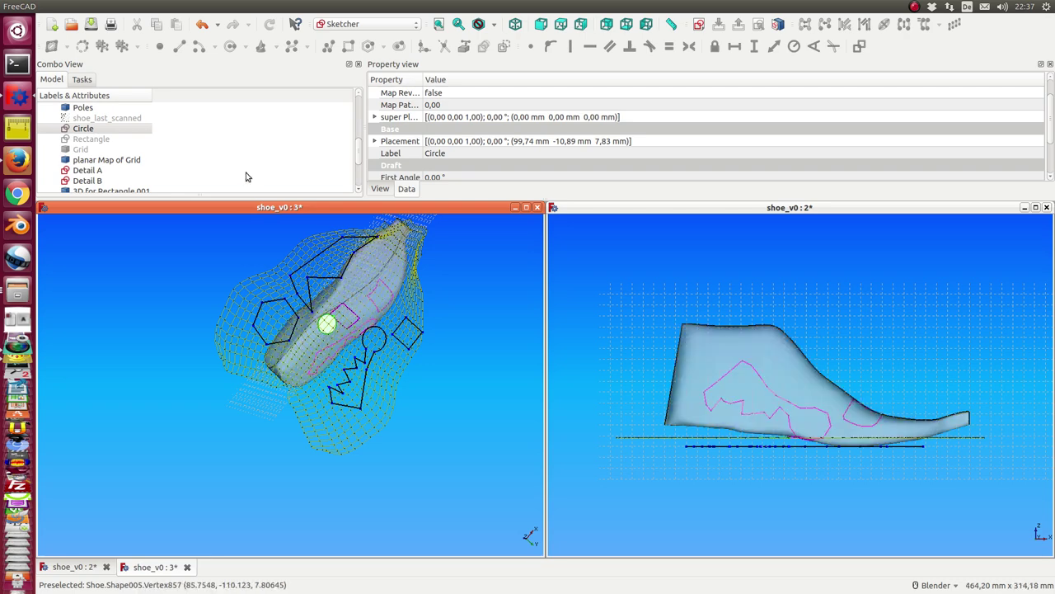
# Relink the wire of 3D for Detail B to the Circle sketch and recompute
pyautogui.scroll(-2, 213, 140)
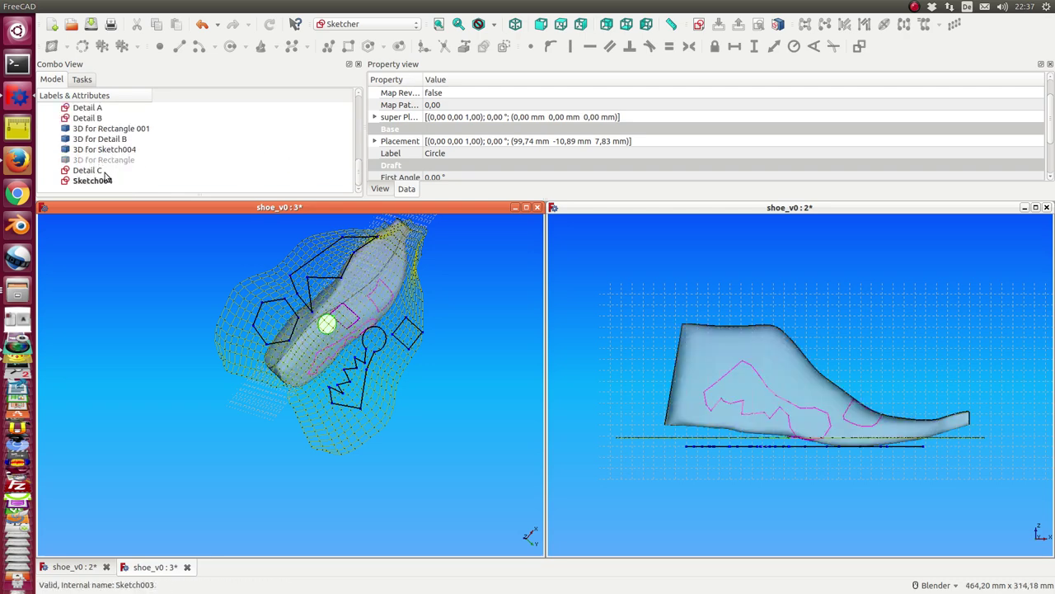
pyautogui.click(105, 140)
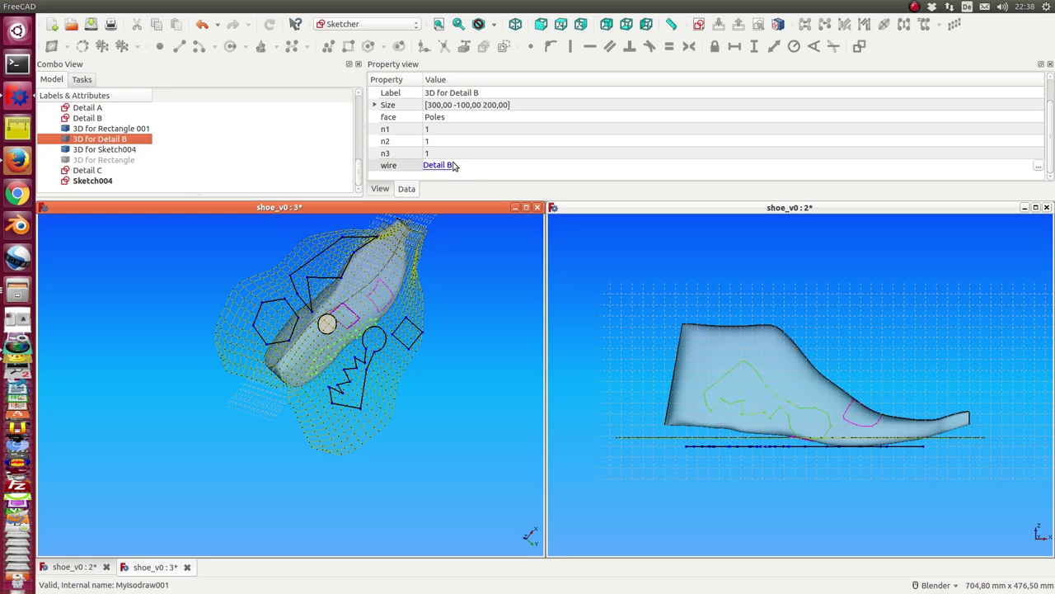
pyautogui.click(1039, 166)
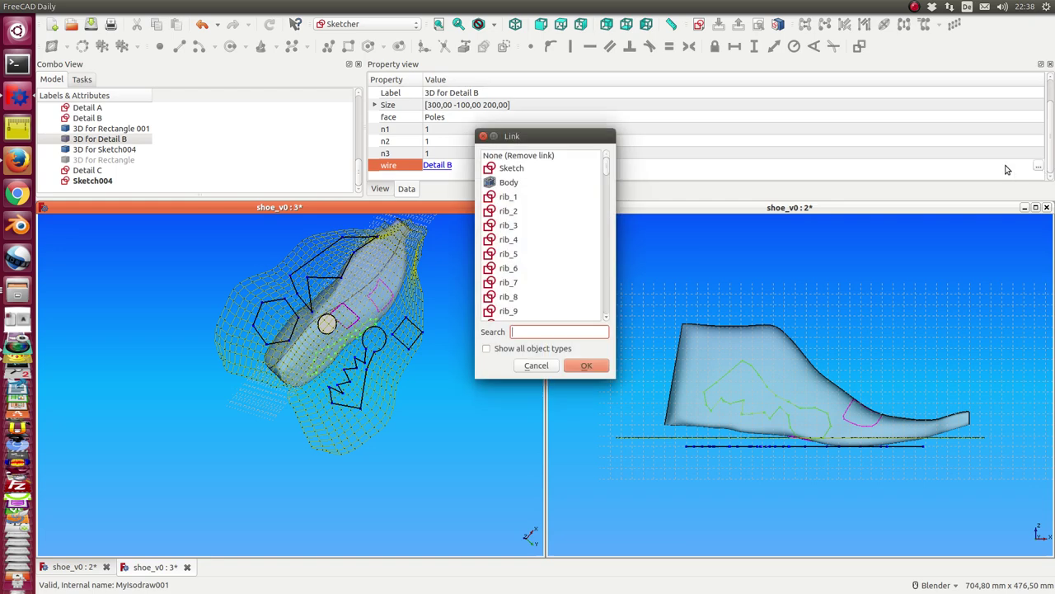
pyautogui.moveTo(607, 169); pyautogui.dragTo(600, 328)
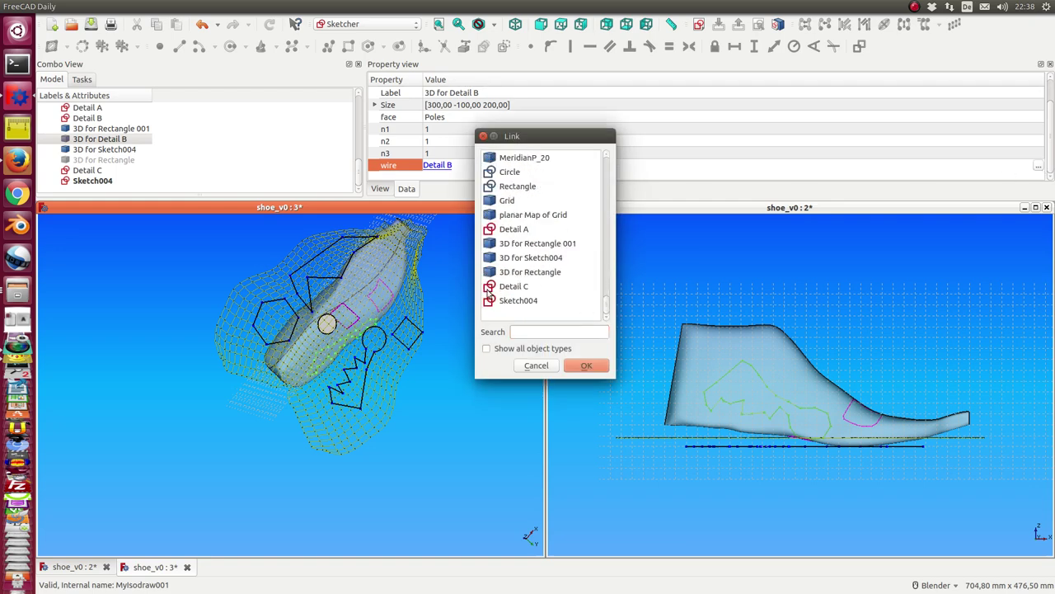
pyautogui.click(508, 173)
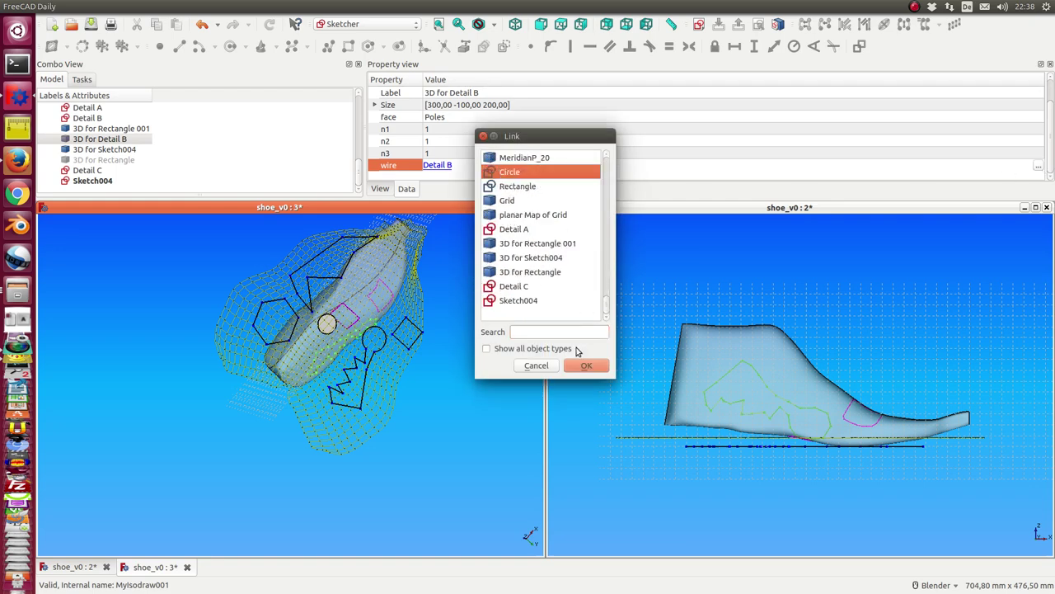
pyautogui.click(580, 365)
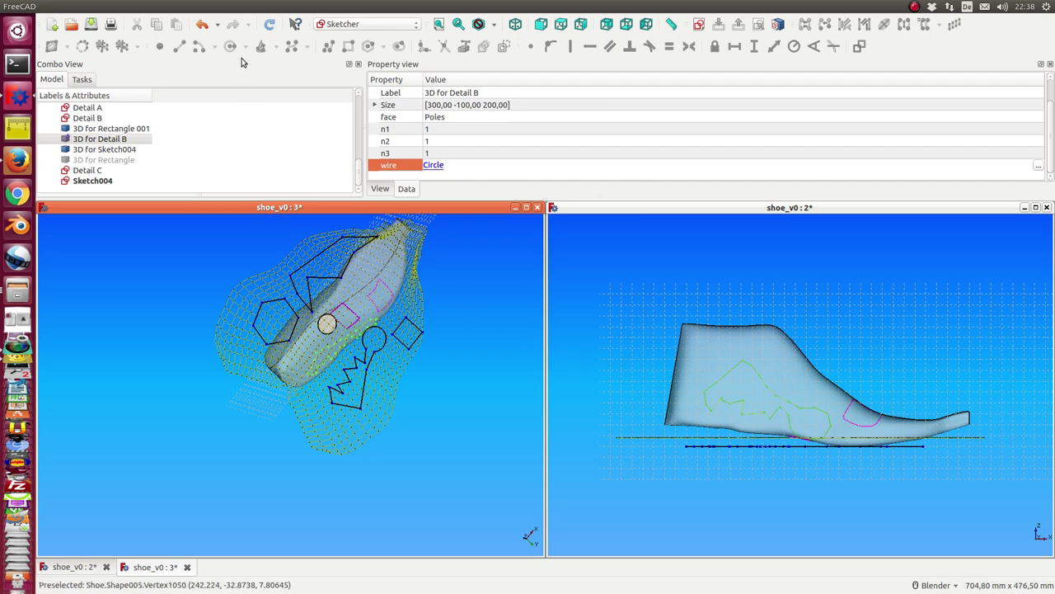
pyautogui.click(269, 26)
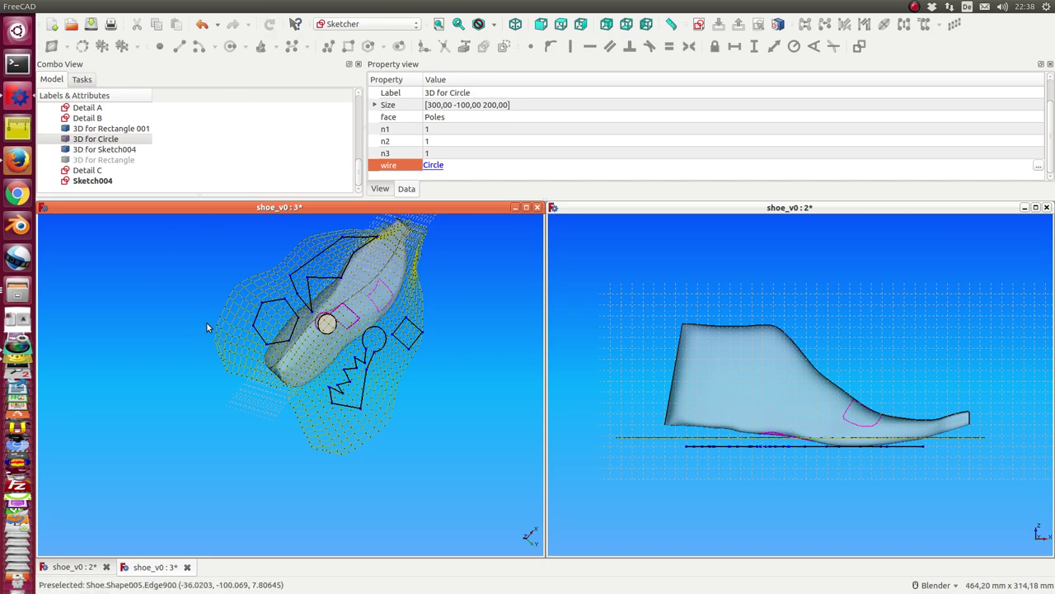
# Select the flat Circle sketch in the model tree
pyautogui.scroll(4, 215, 323)
pyautogui.scroll(-2, 330, 276)
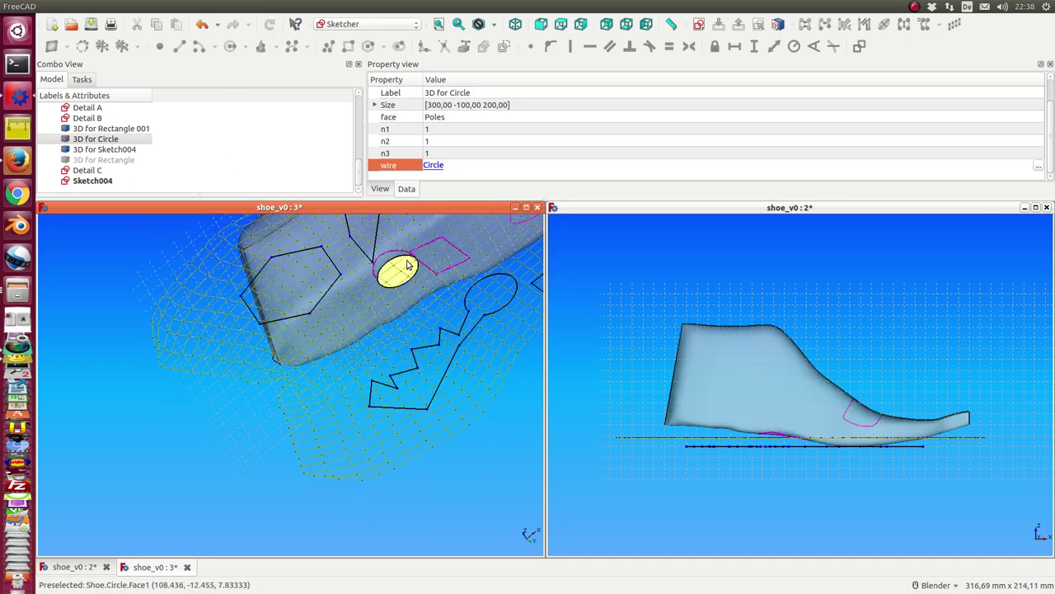
pyautogui.scroll(5, 106, 158)
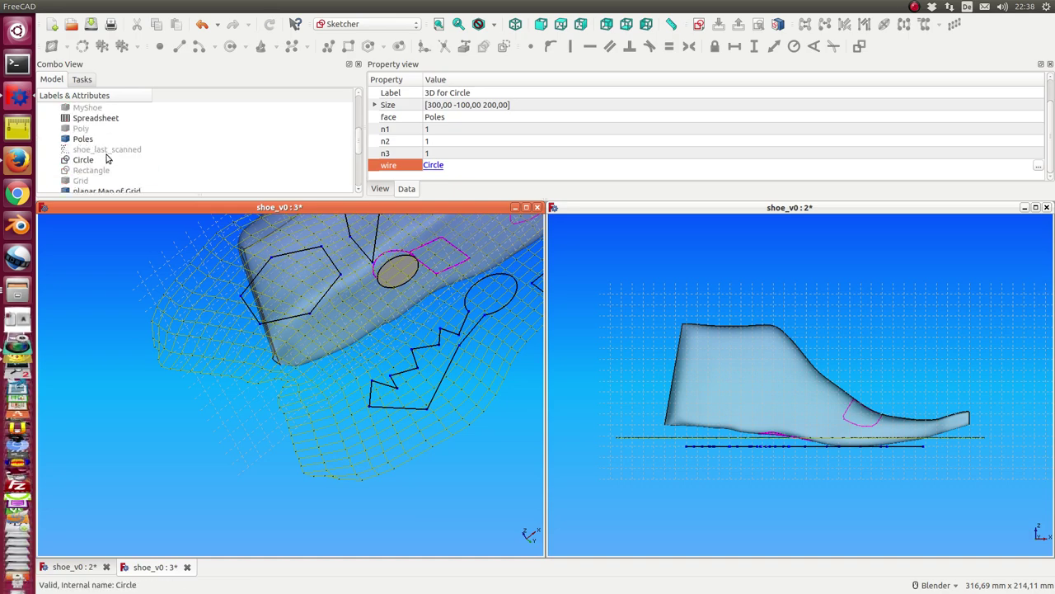
pyautogui.click(90, 160)
pyautogui.scroll(-5, 319, 361)
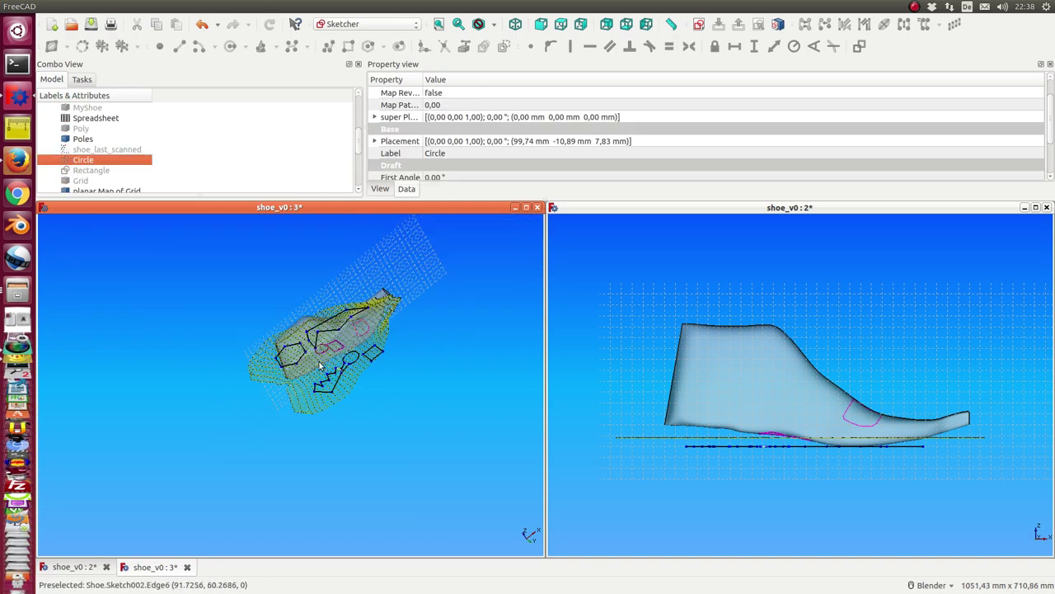
# Orbit both 3D views to an oblique top angle showing the outlines mapped onto the shoe
pyautogui.moveTo(319, 361); pyautogui.dragTo(188, 409, button='middle')
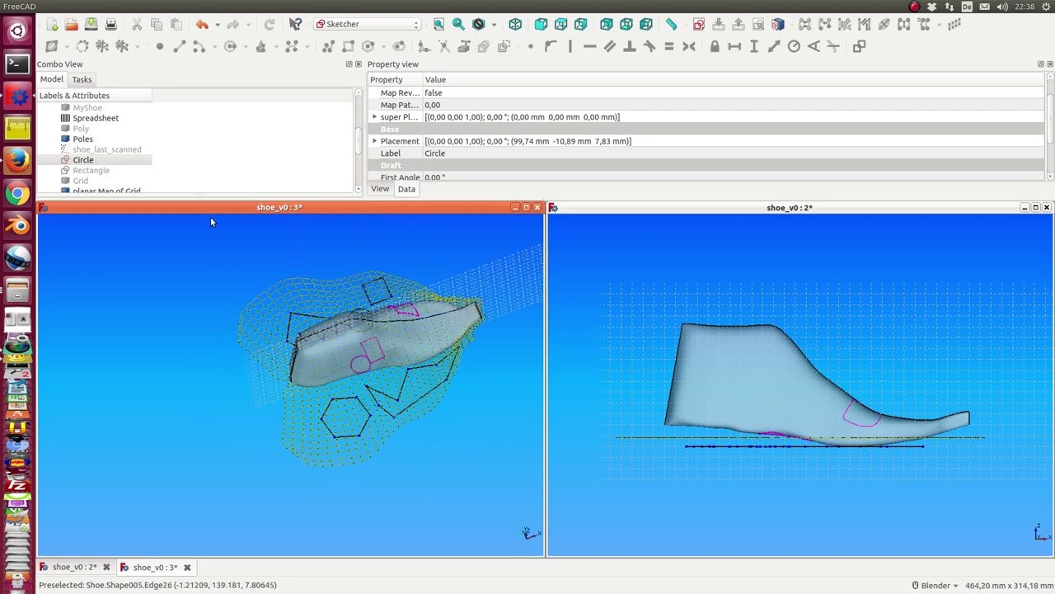
pyautogui.moveTo(560, 242); pyautogui.dragTo(763, 383, button='middle')
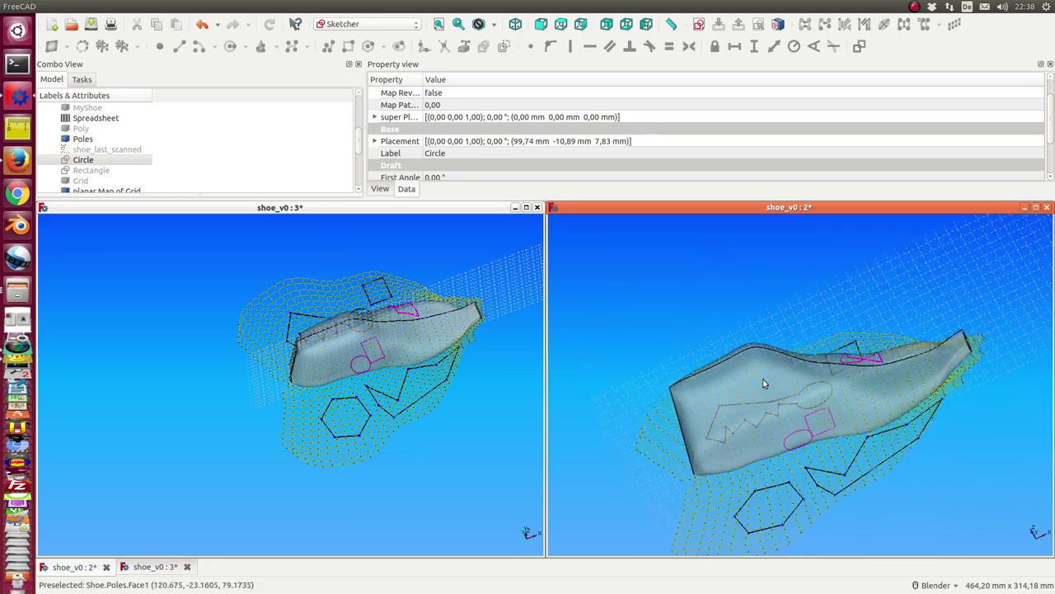
pyautogui.moveTo(852, 287); pyautogui.dragTo(873, 355, button='middle')
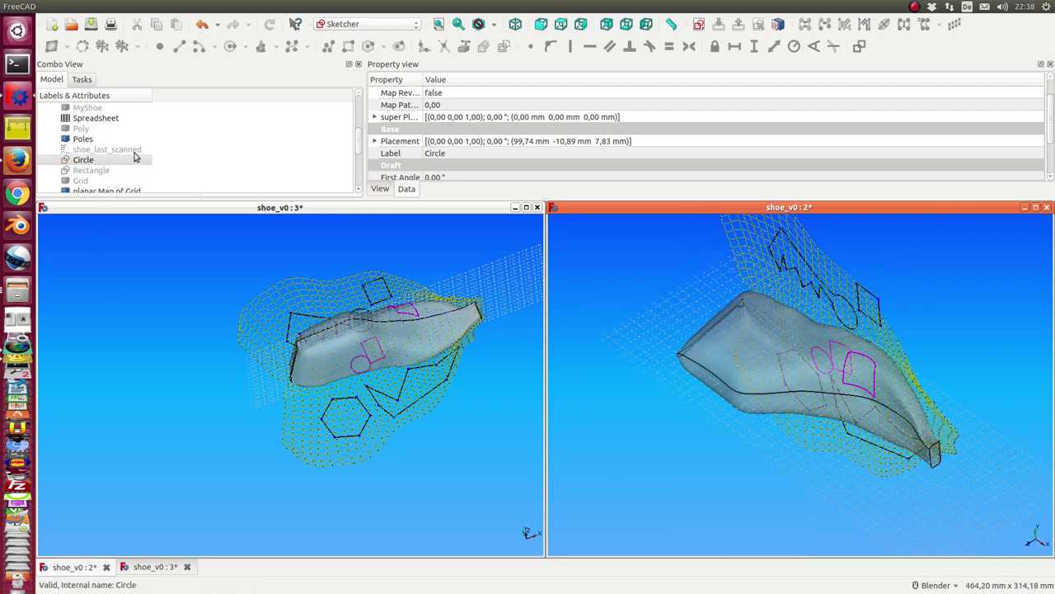
# Hide Poles, 3D for Rectangle 001 and 3D for Circle, then view the flat sketches from Top
pyautogui.click(84, 140)
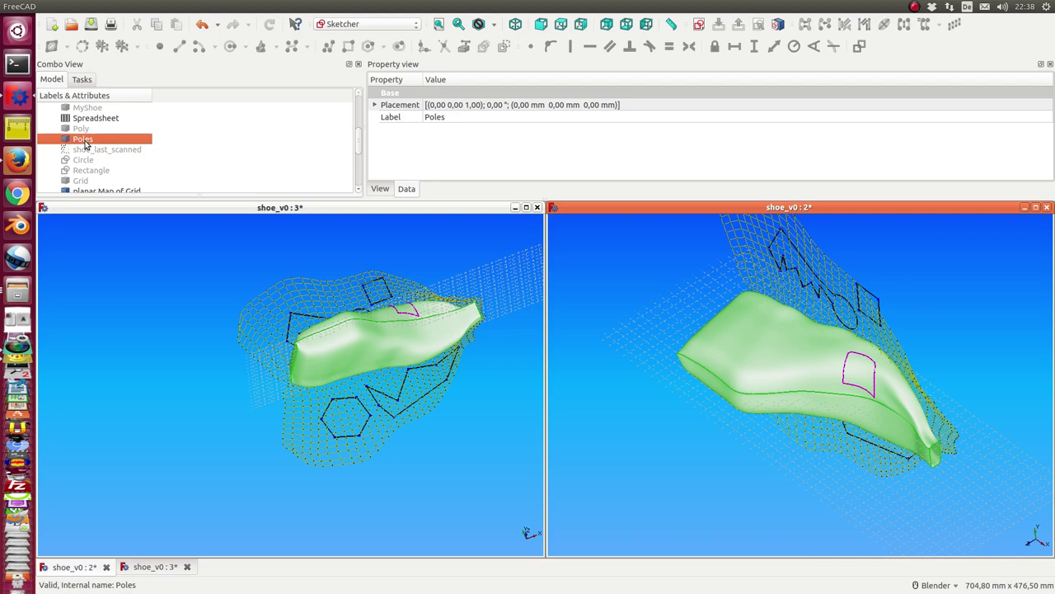
pyautogui.press('space')
pyautogui.scroll(-3, 86, 150)
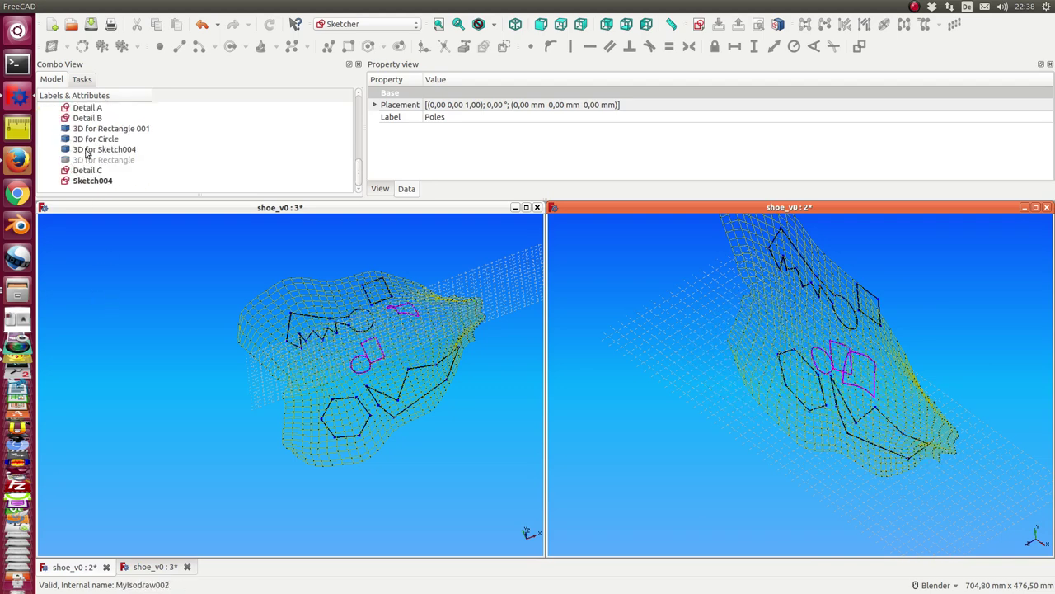
pyautogui.click(87, 129)
pyautogui.press('space')
pyautogui.click(91, 139)
pyautogui.press('space')
pyautogui.click(94, 150)
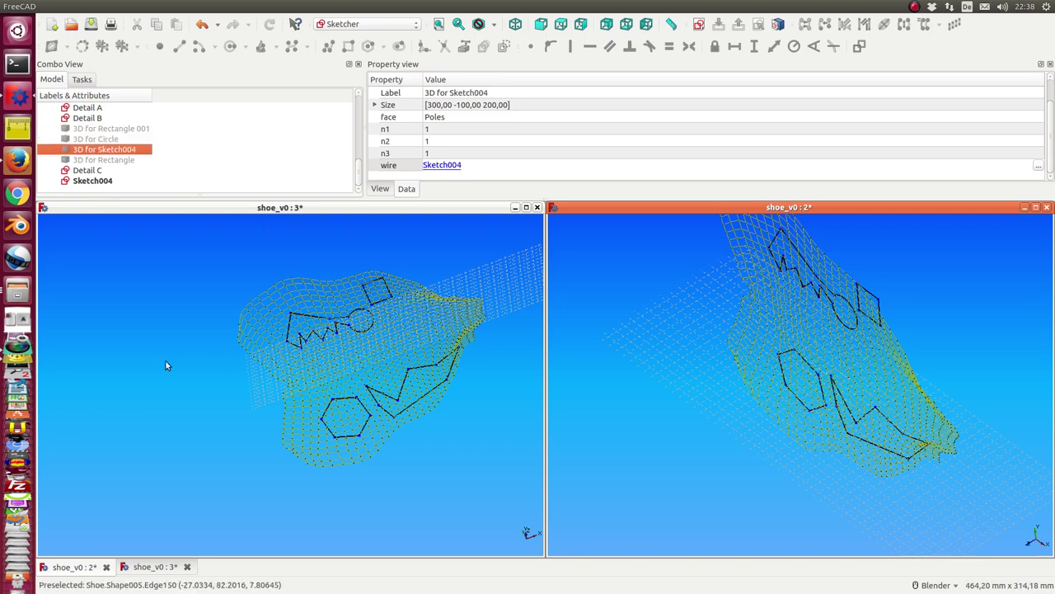
pyautogui.press('2')
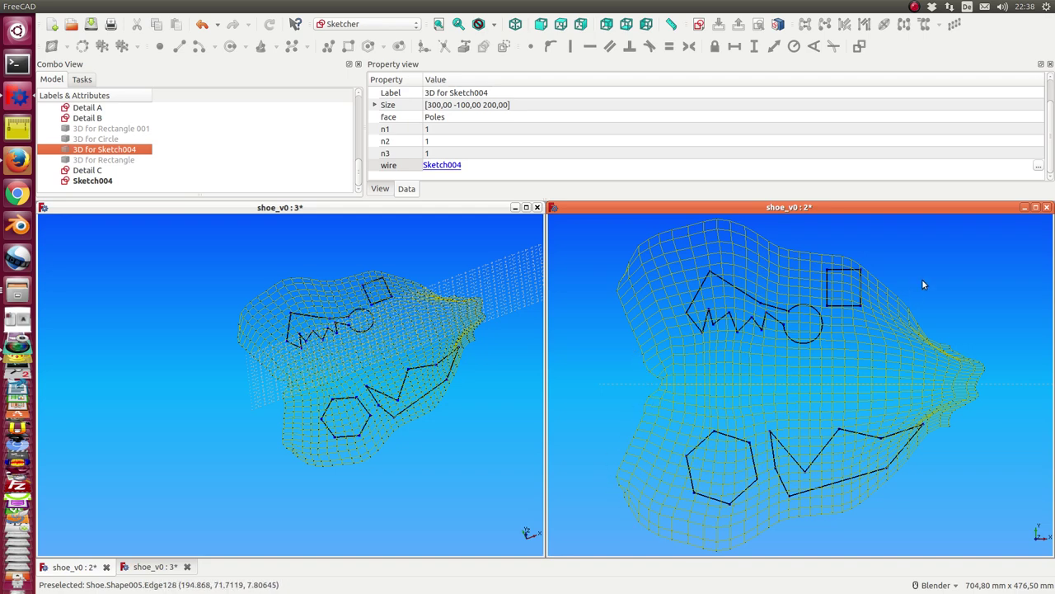
pyautogui.scroll(-3, 935, 299)
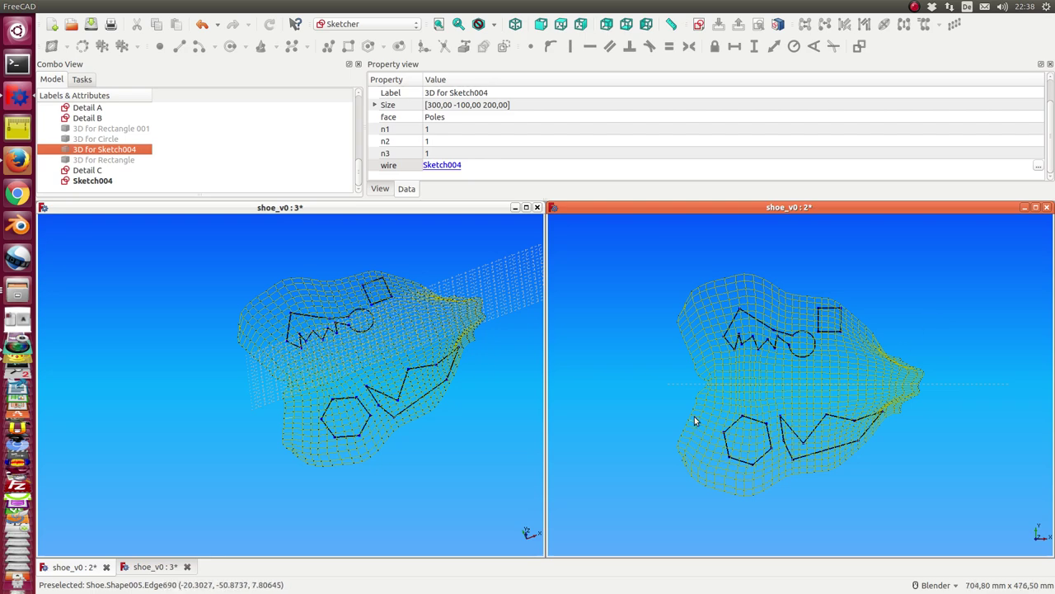